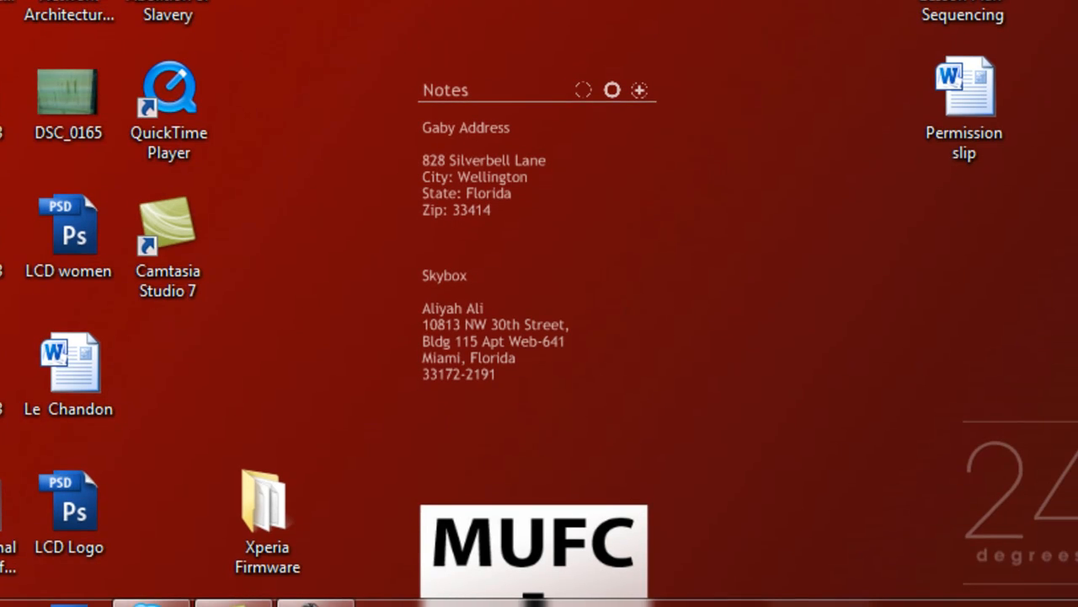
- Launch phpMyAdmin (localhost/phpmyadmin) from the WampServer tray icon's menu
click(815, 583)
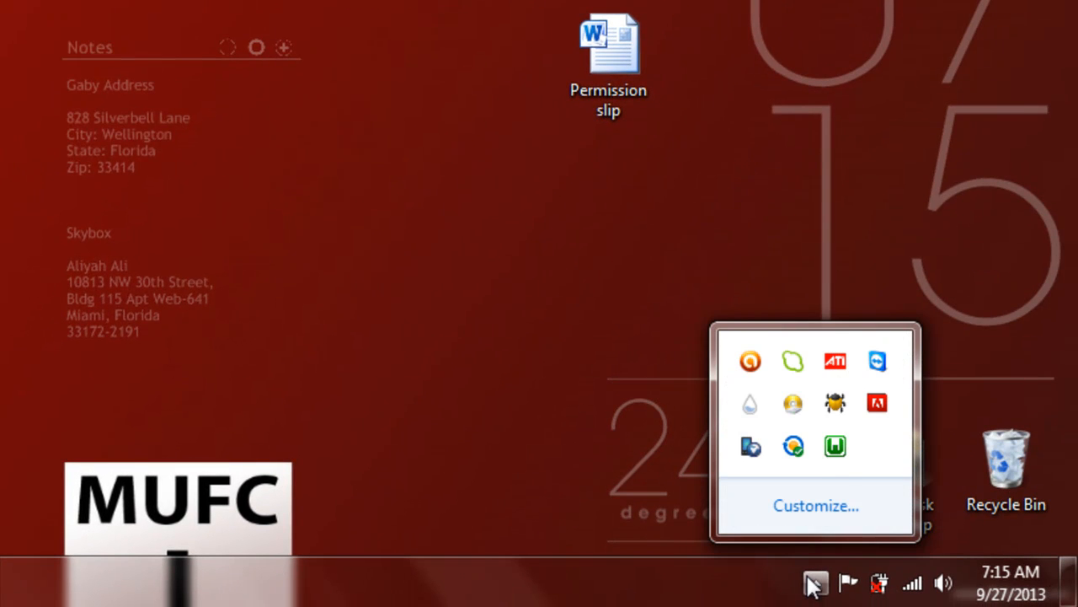
click(837, 447)
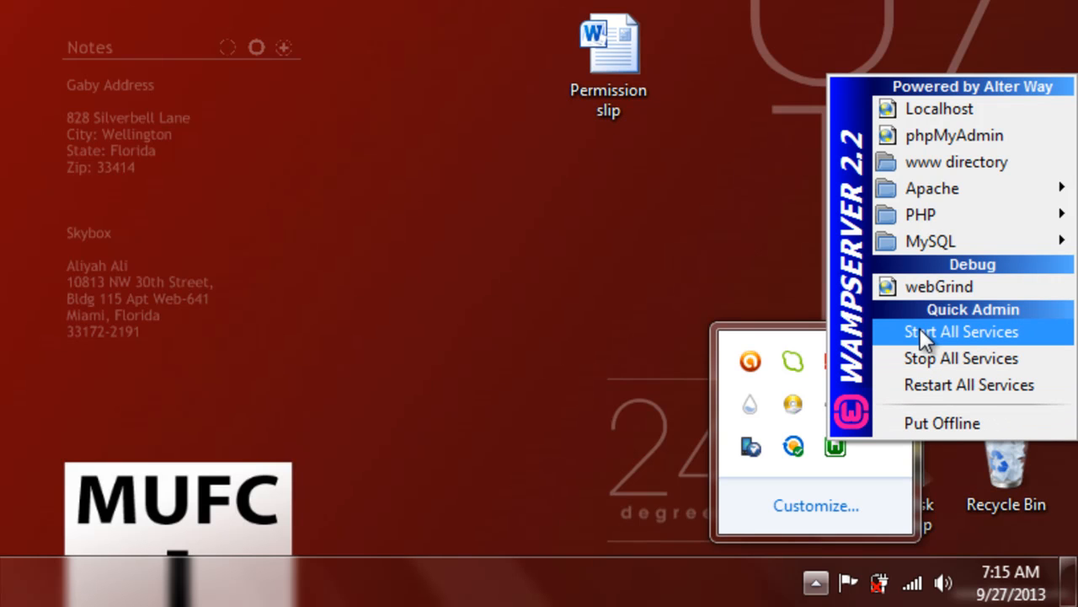
click(942, 135)
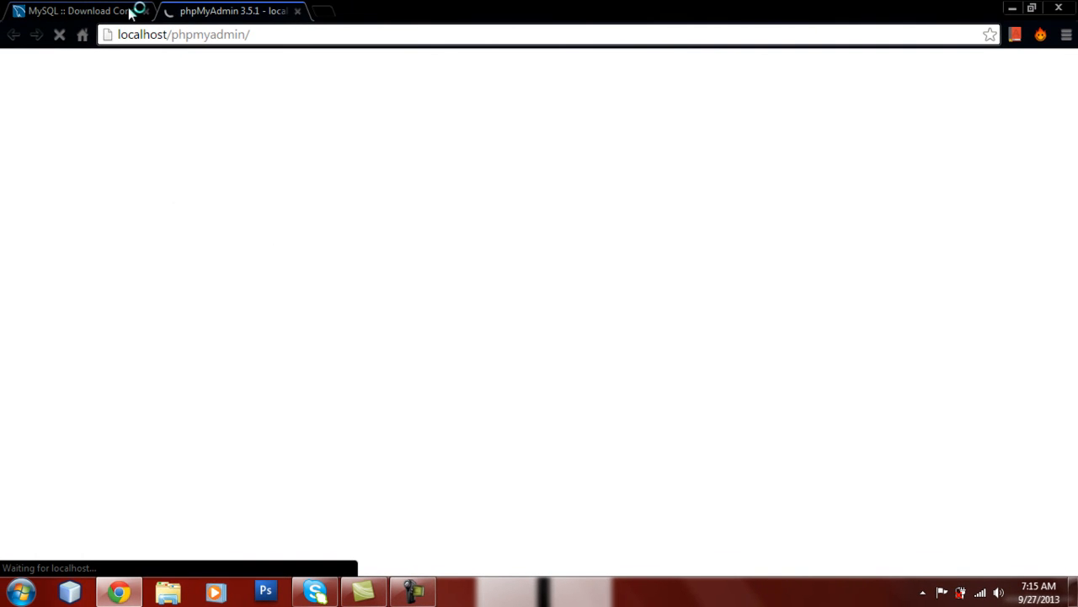
- Close the MySQL download tab and create the costaatt_students database on the Databases page
click(145, 11)
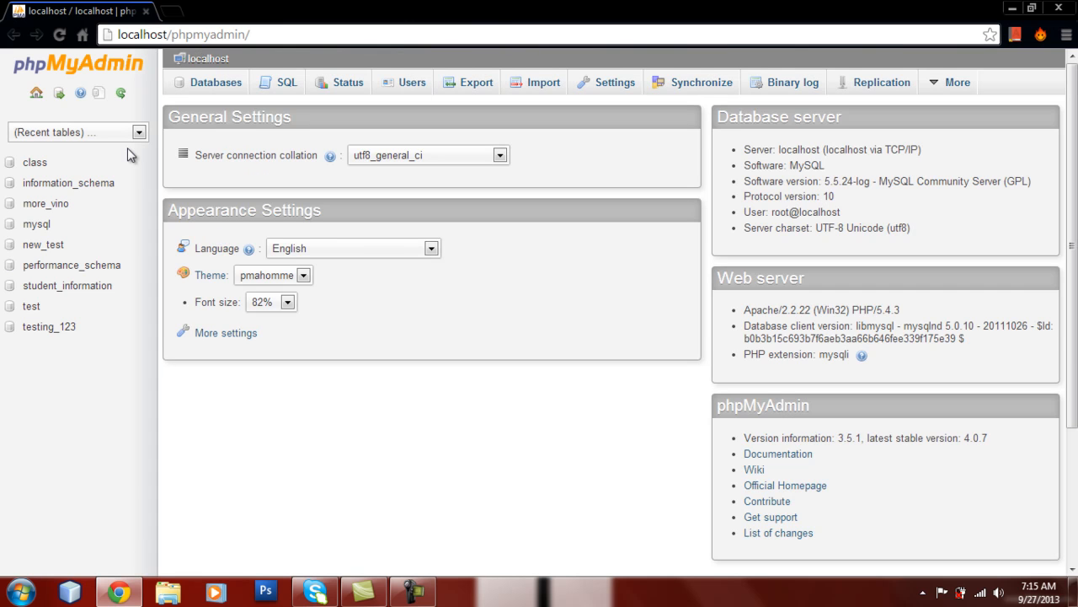
click(216, 84)
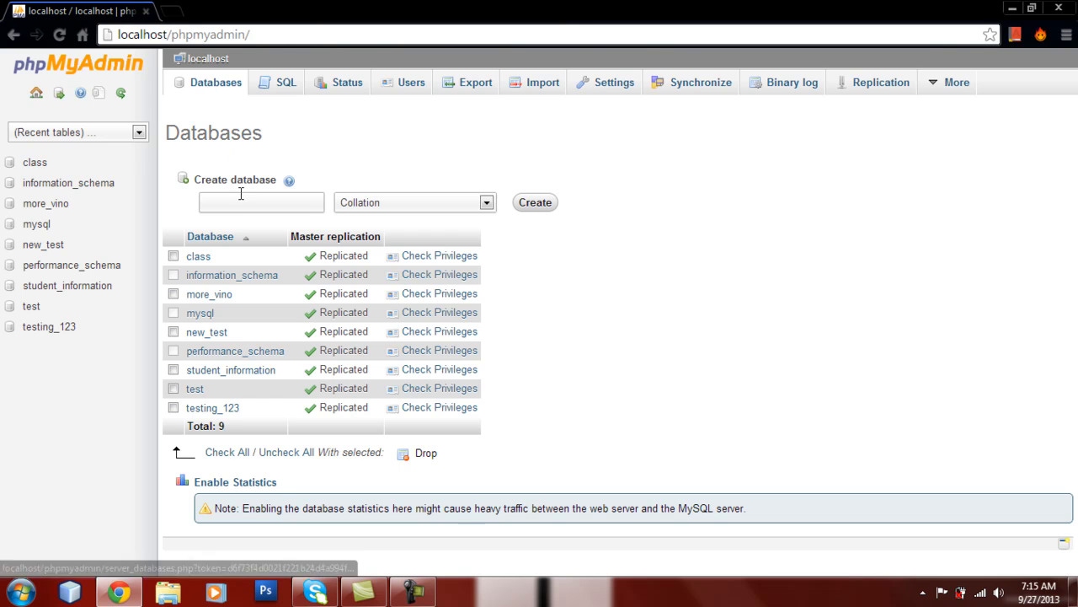
click(243, 202)
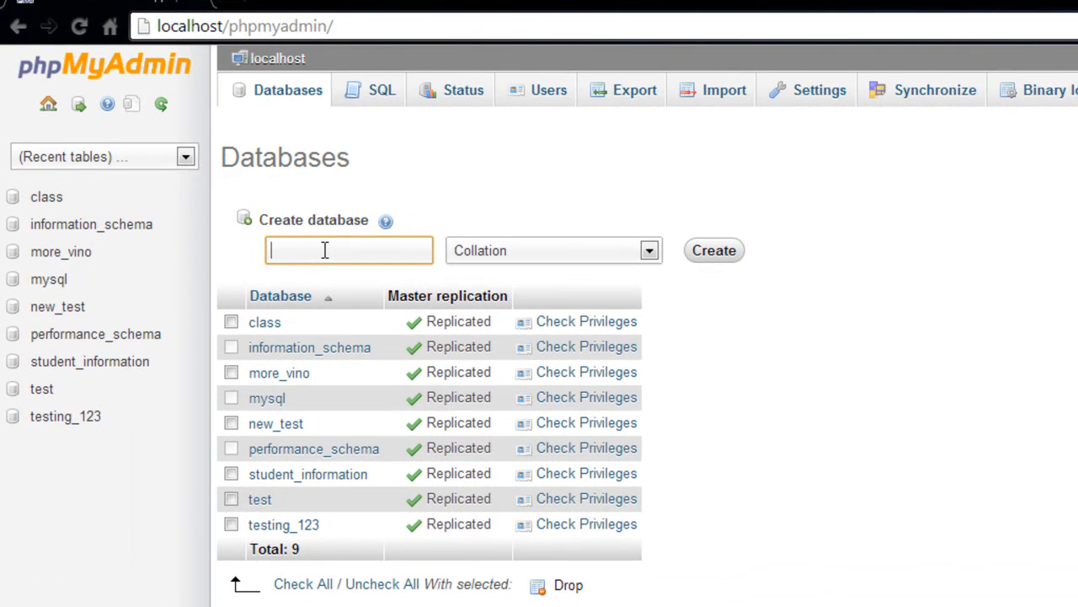
text(costaatt_students)
click(715, 257)
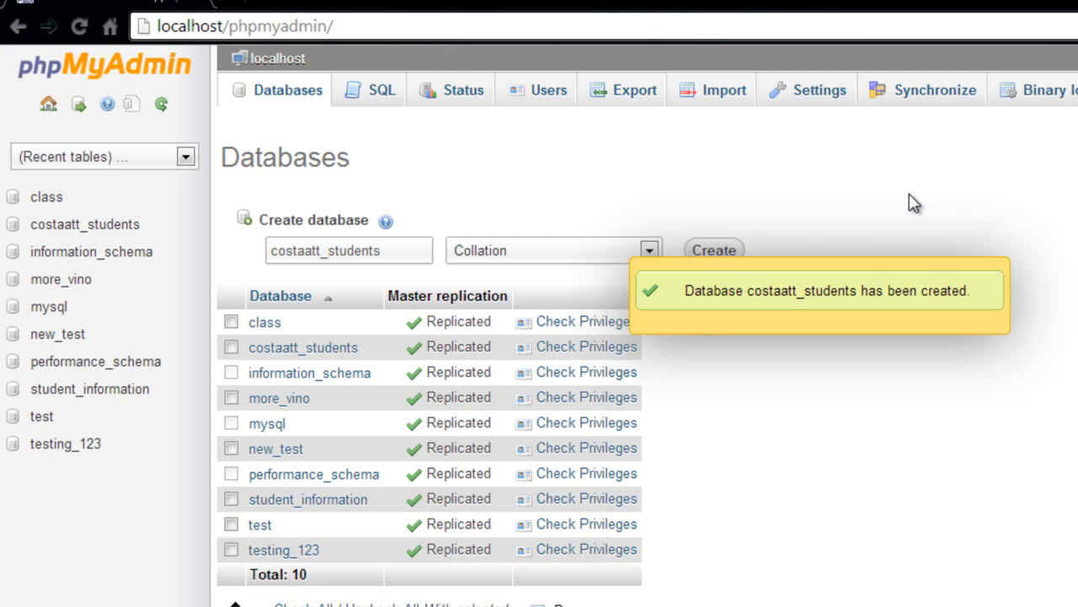
- In costaatt_students, start a new table named students with 5 columns
click(91, 232)
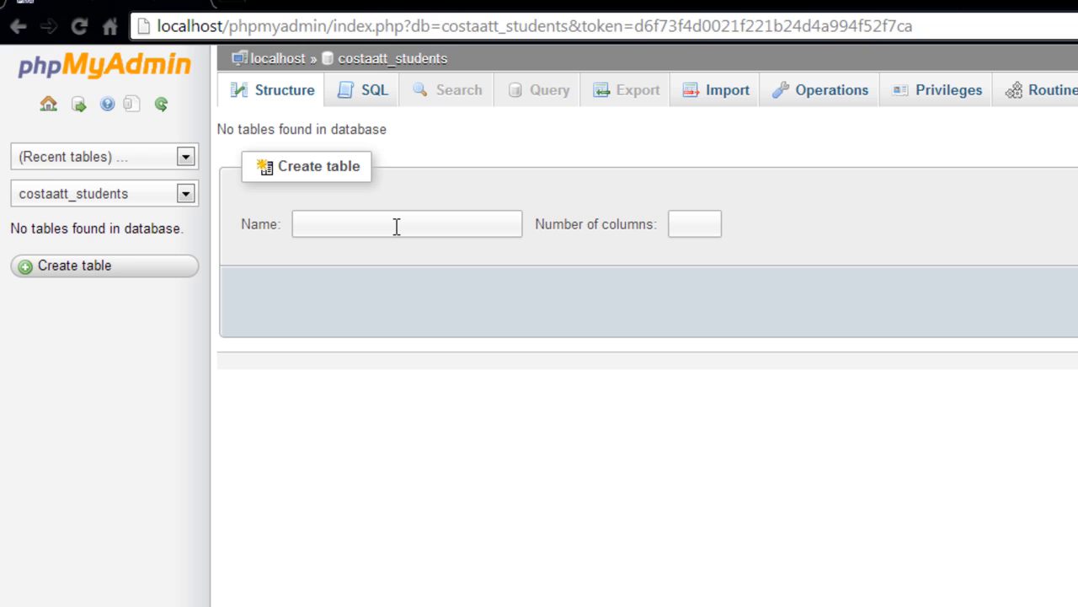
click(396, 225)
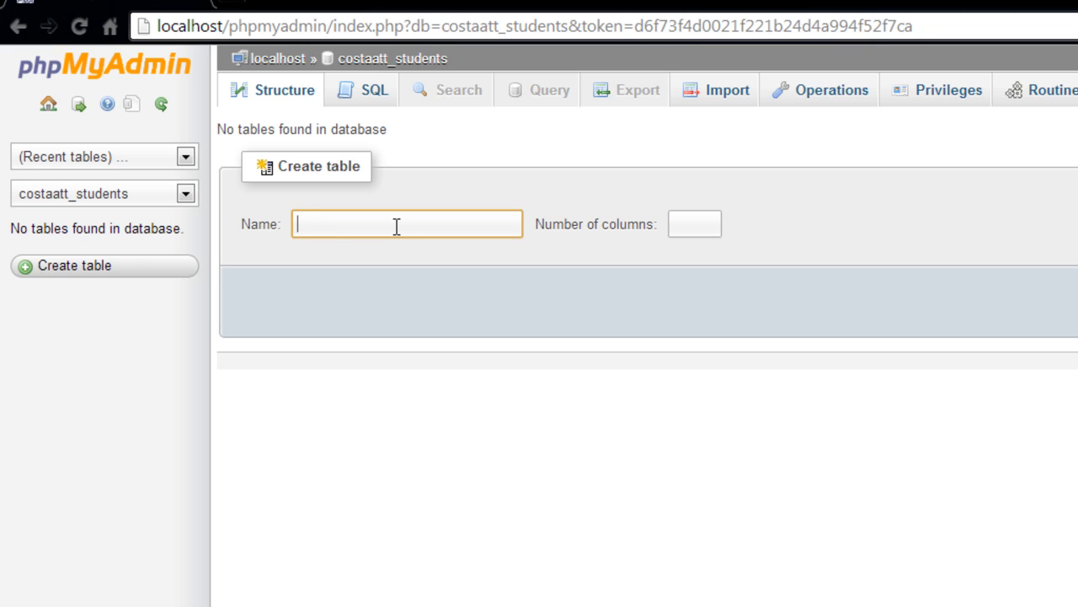
text(students)
click(698, 226)
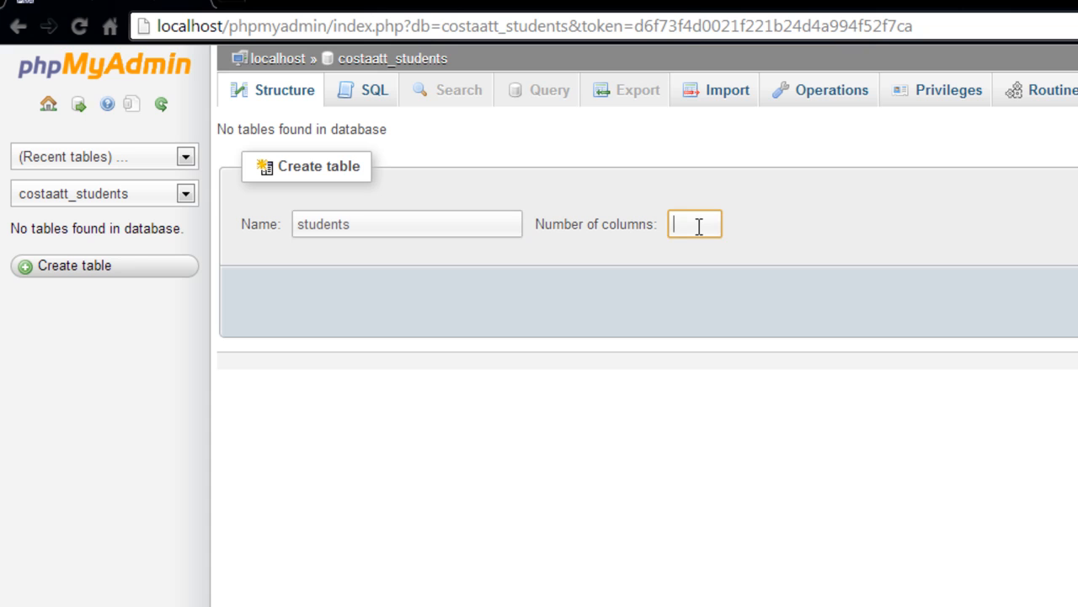
text(5)
key(Return)
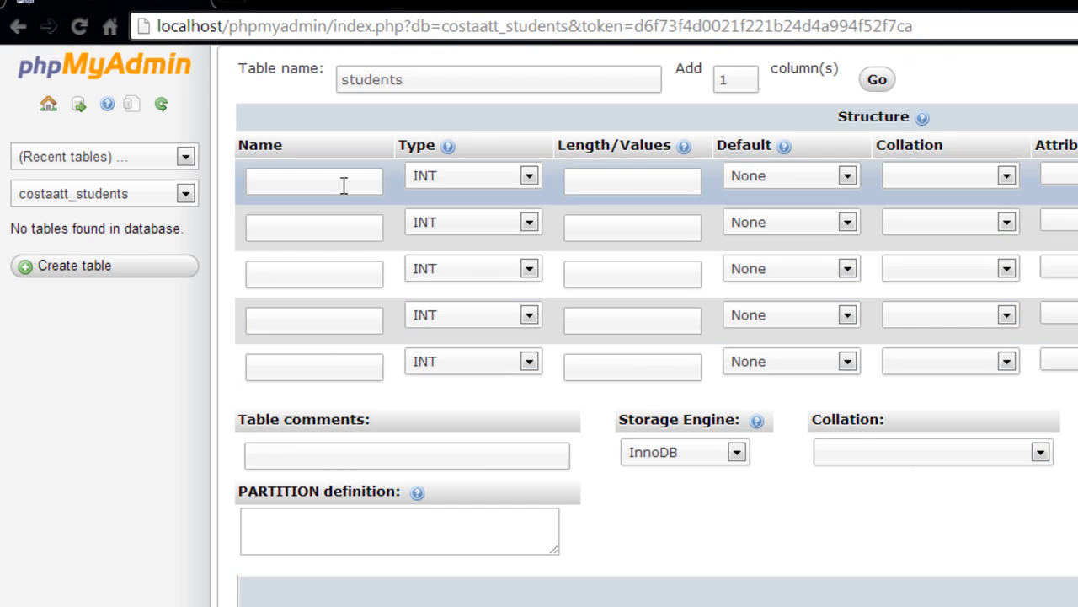
- Name the five columns ID, First_Name, Last_Name, Gender and Address
click(341, 184)
text(ID)
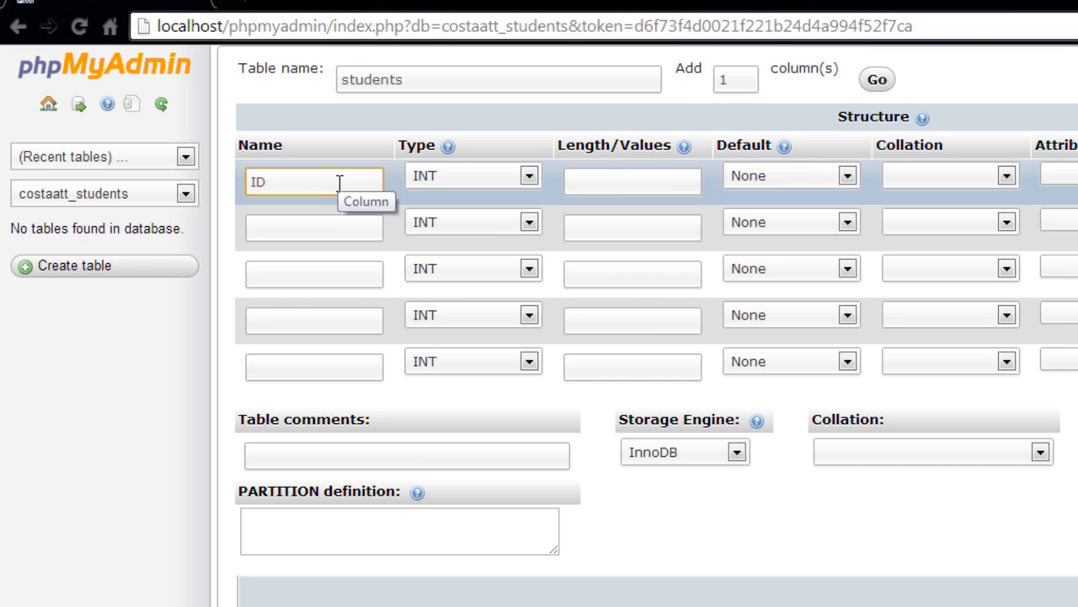
click(319, 223)
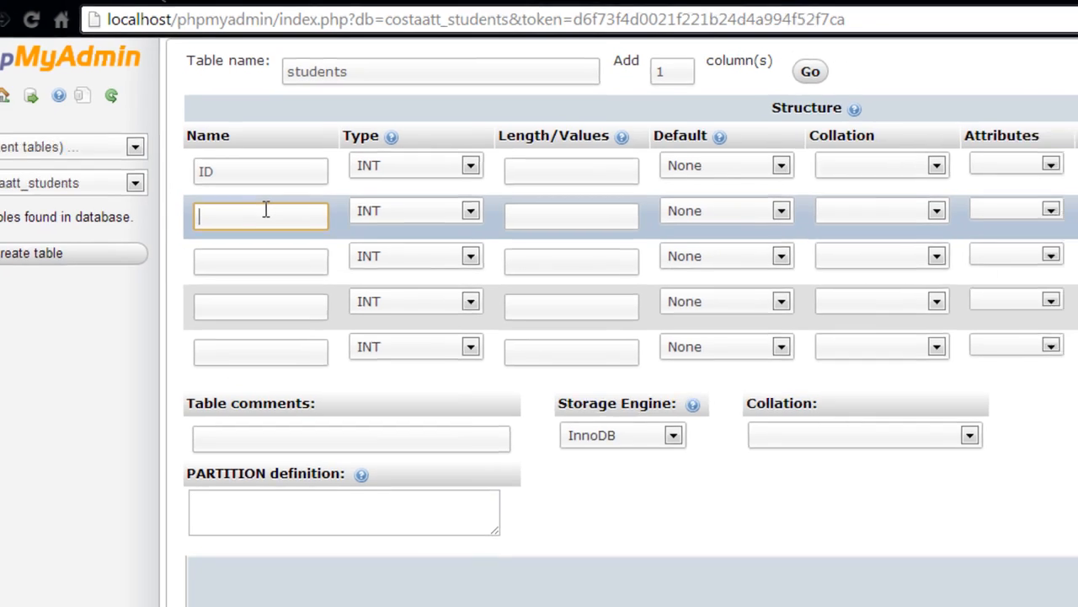
text(F)
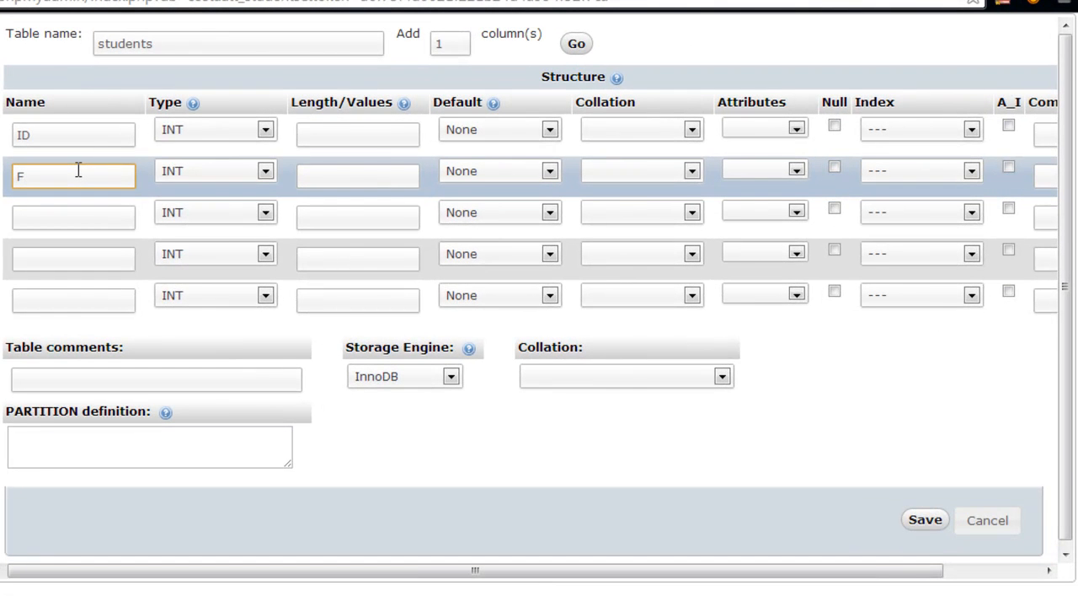
text(irst_Name)
click(65, 217)
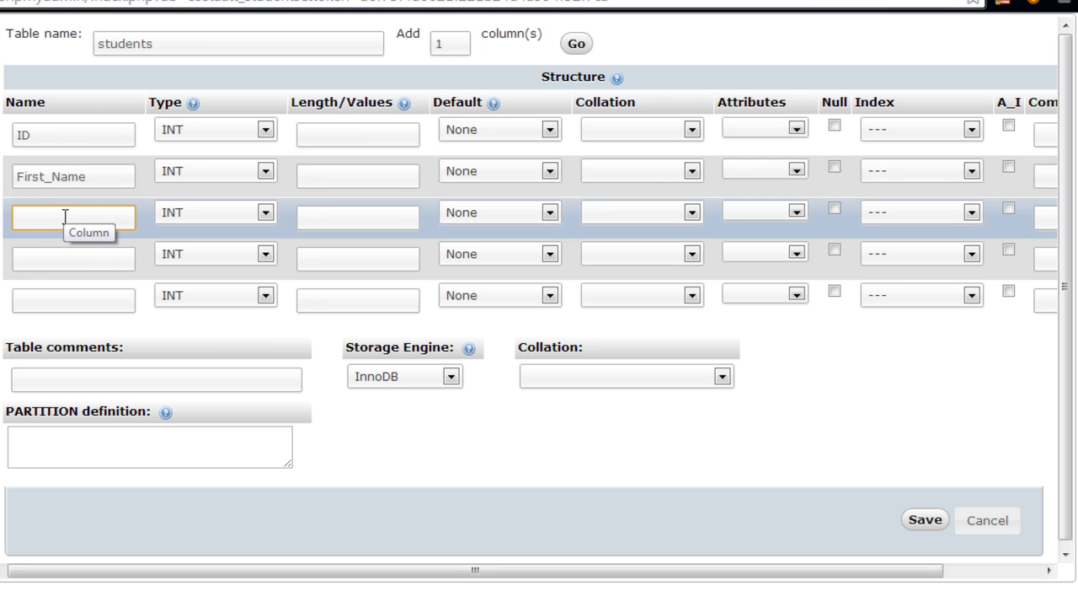
text(Last_Name)
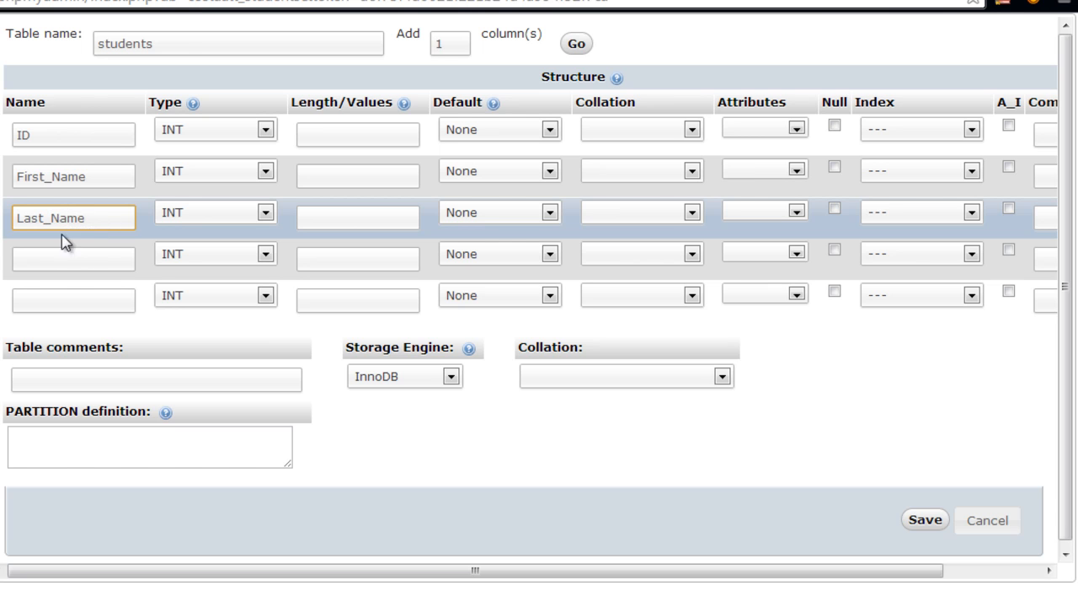
click(59, 258)
text(Gender)
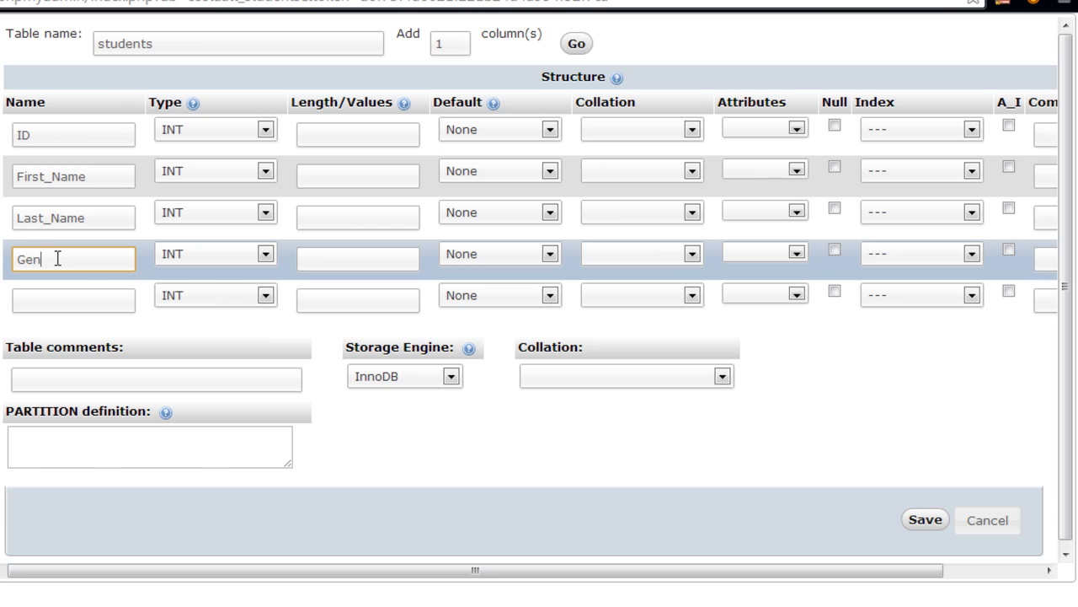
click(40, 300)
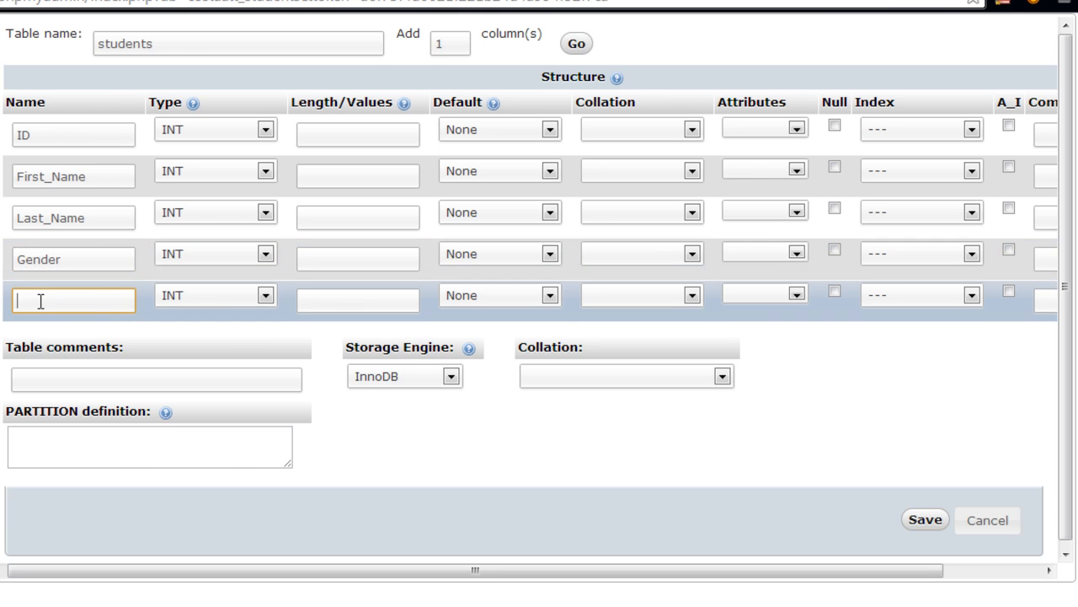
text(Address)
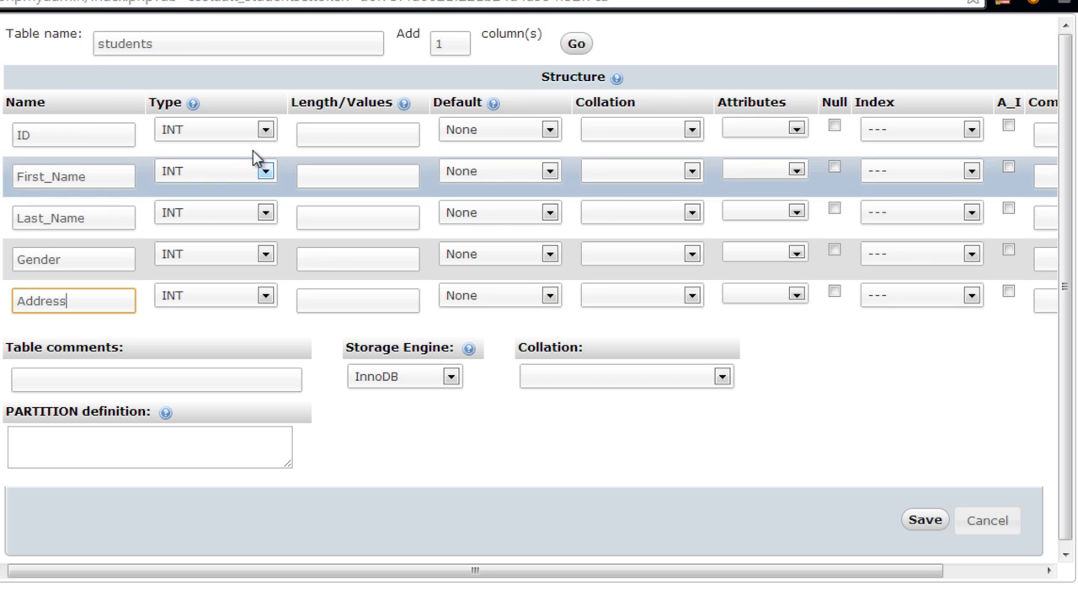
- Keep ID as INT and set First_Name, Last_Name, Gender and Address to TEXT
click(266, 131)
click(266, 131)
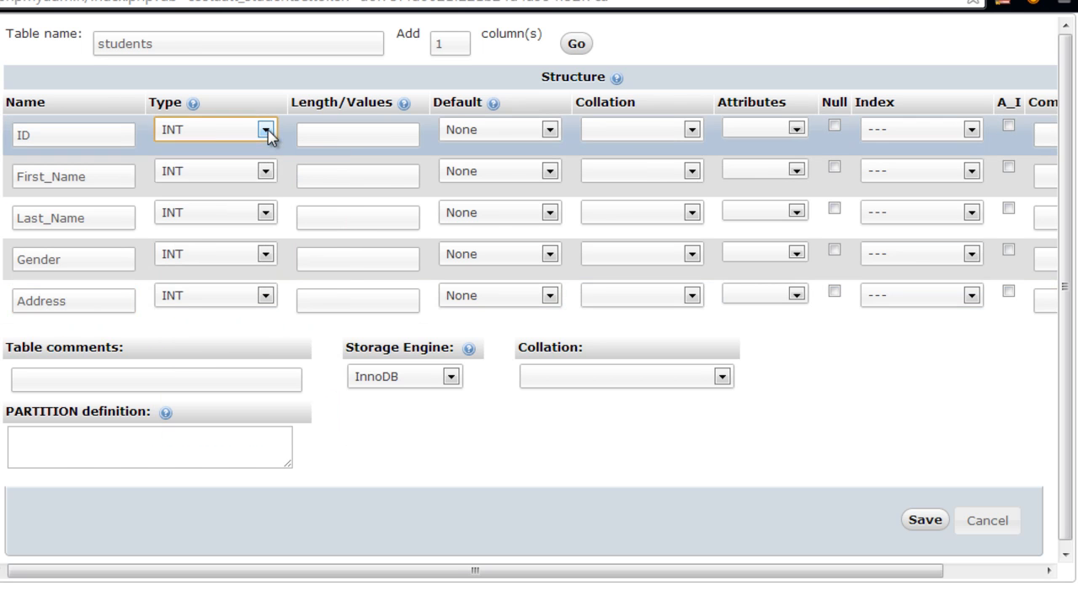
click(265, 171)
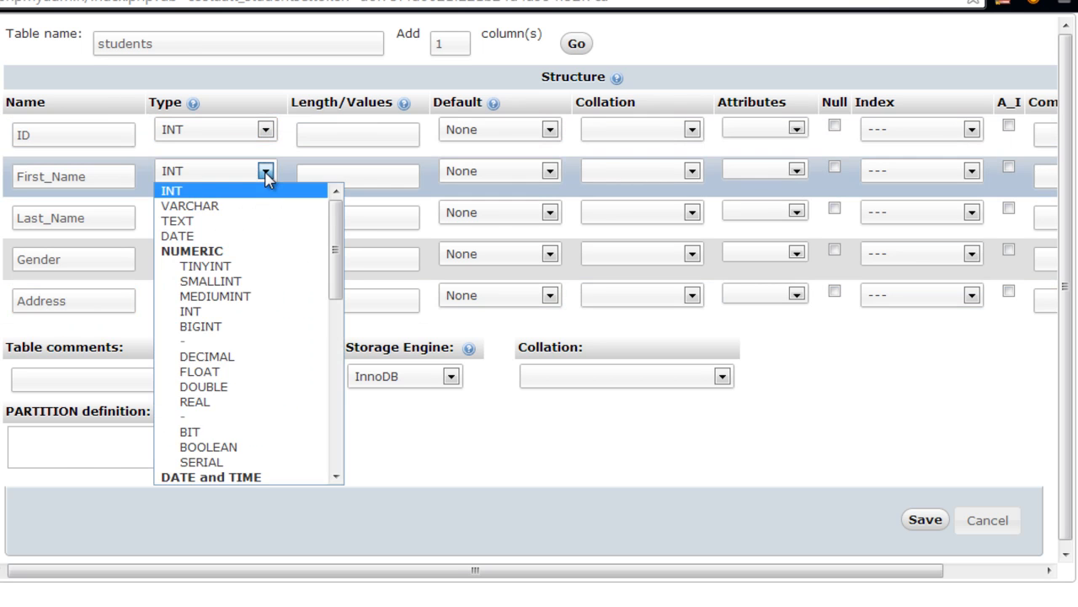
click(259, 221)
click(265, 213)
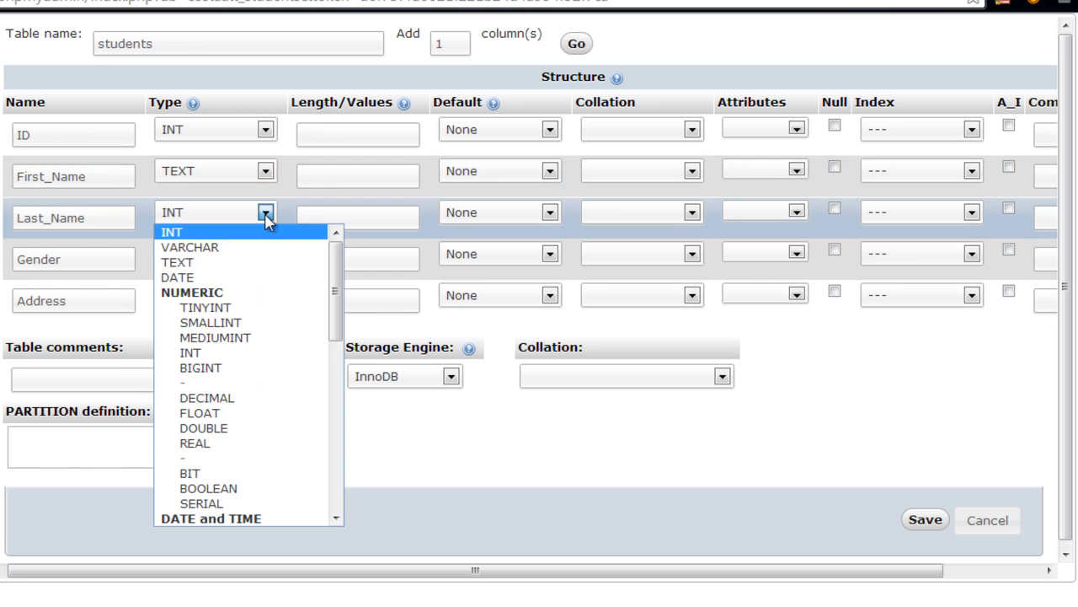
click(263, 265)
click(266, 257)
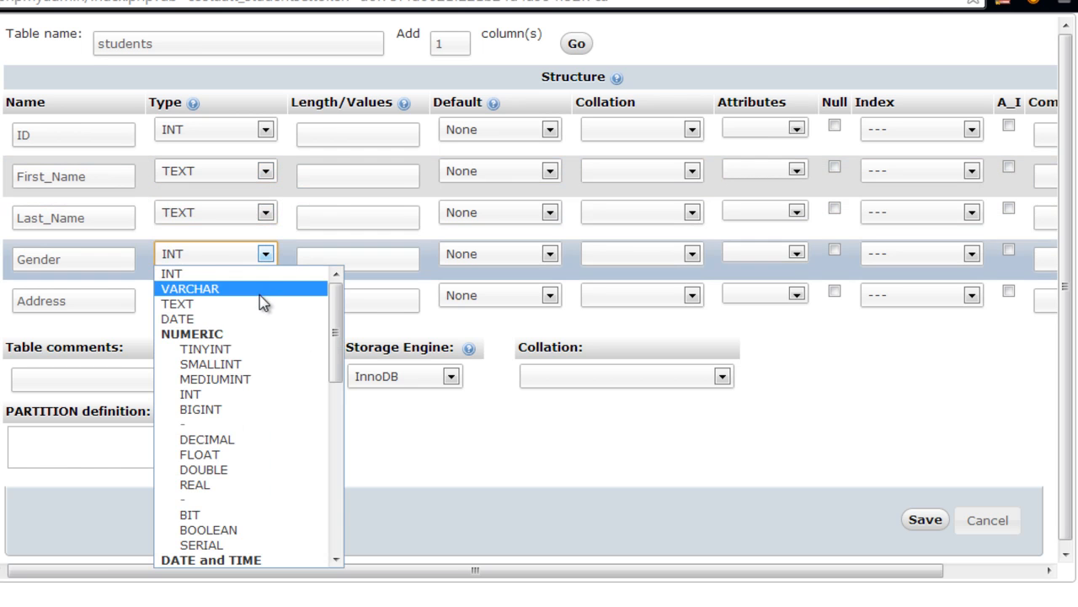
click(261, 307)
click(266, 297)
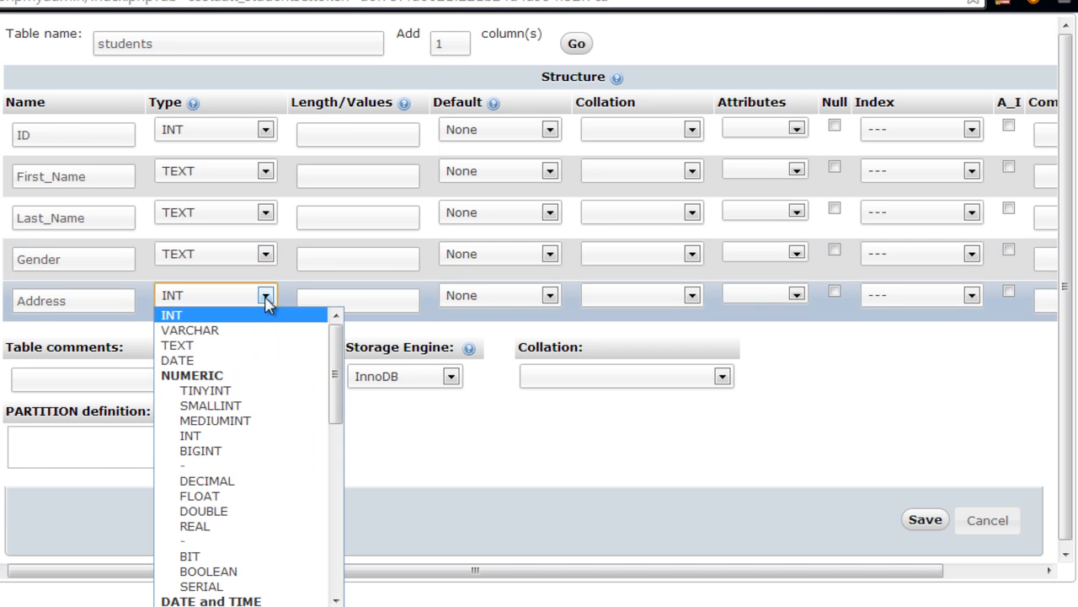
click(258, 347)
click(334, 135)
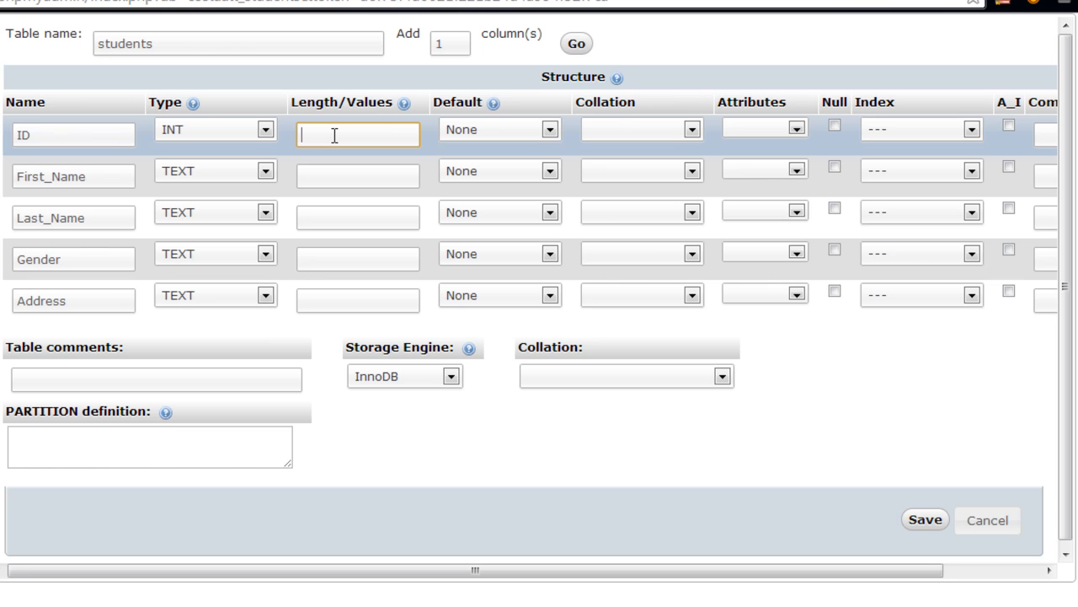
- Give ID, First_Name, Last_Name, Gender and Address lengths 20, 25, 25, 6 and 225
text(20)
click(315, 174)
text(25)
click(319, 216)
text(25)
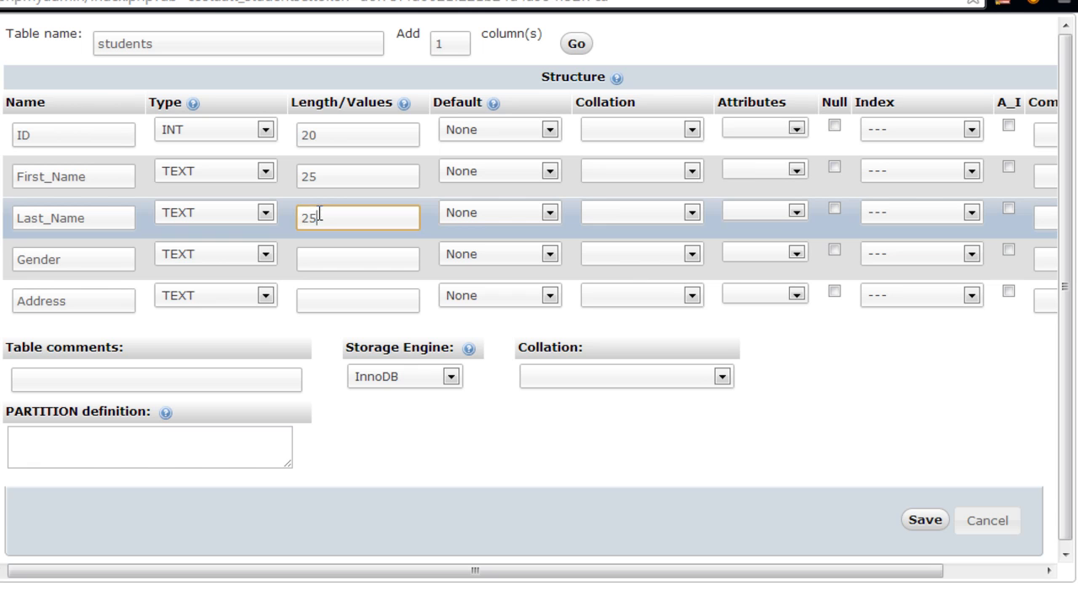
click(313, 258)
text(6)
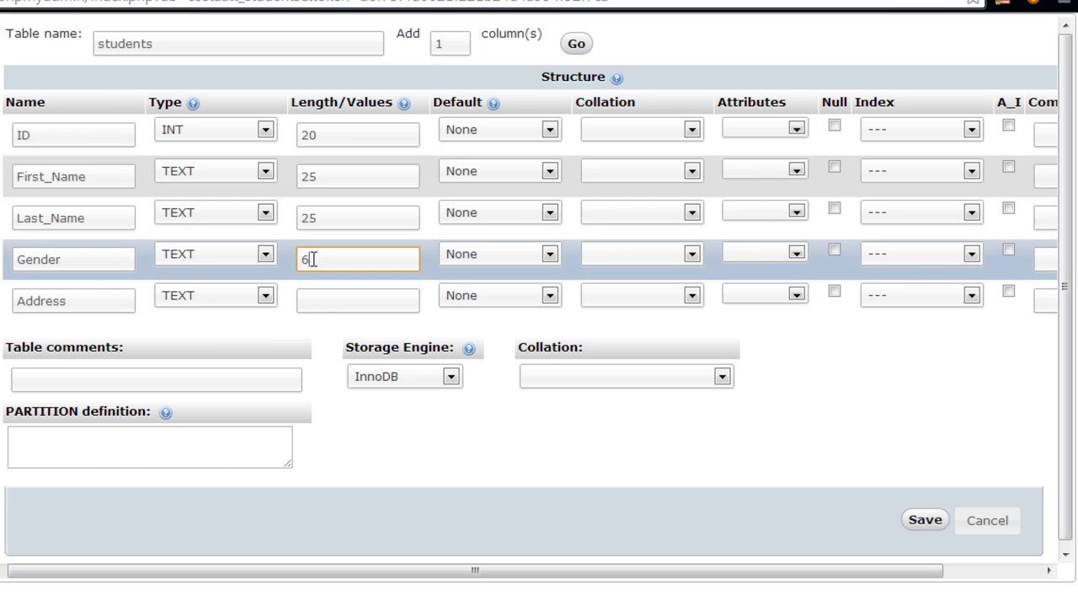
click(313, 301)
text(225)
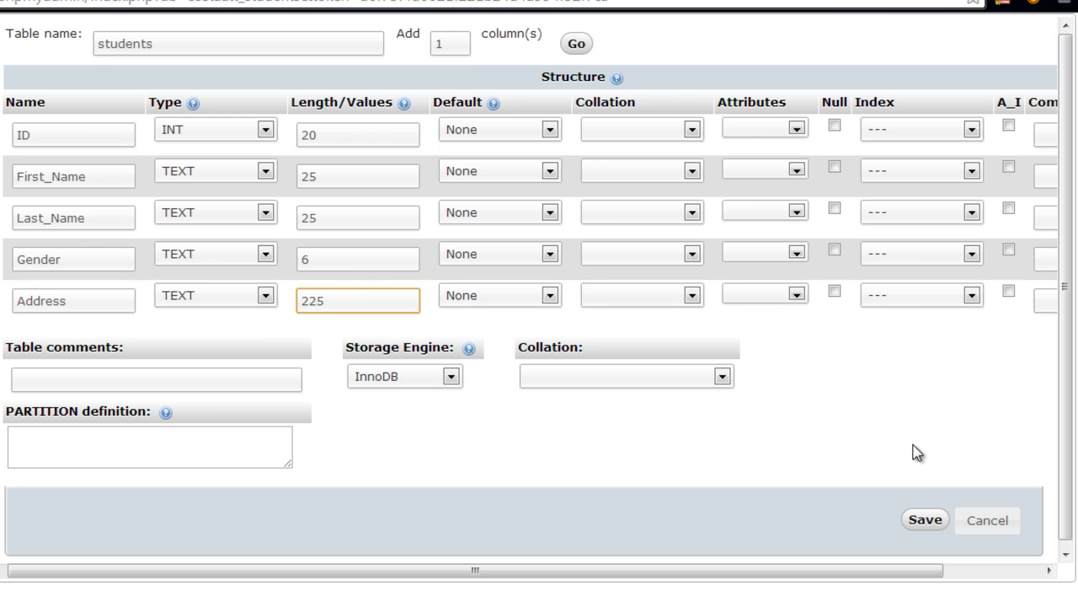
drag(801, 572, 1003, 422)
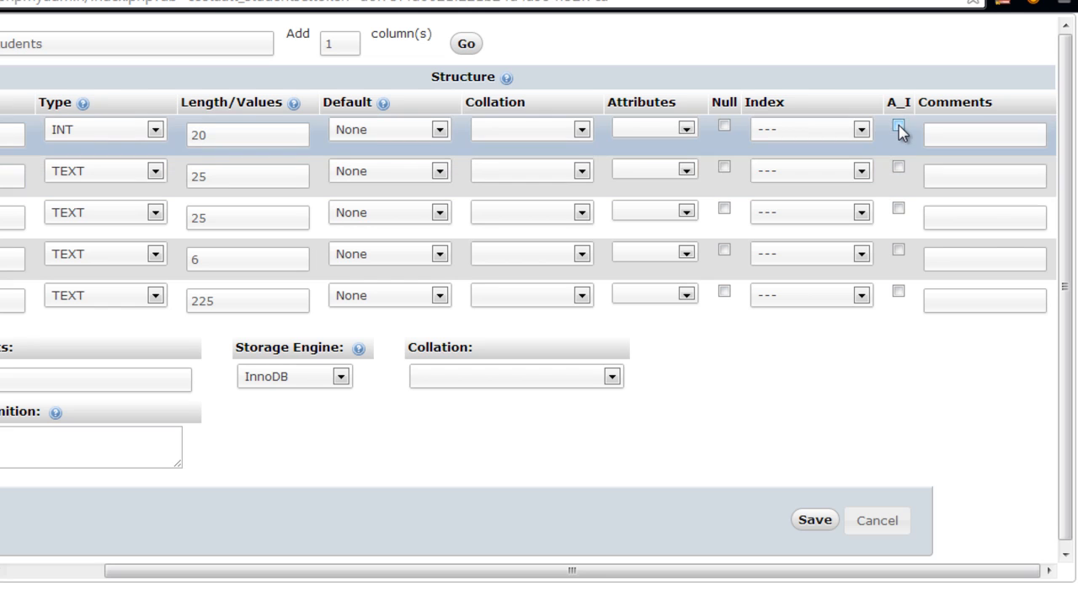
- Save the students table, review its structure, and minimize the browser
click(816, 520)
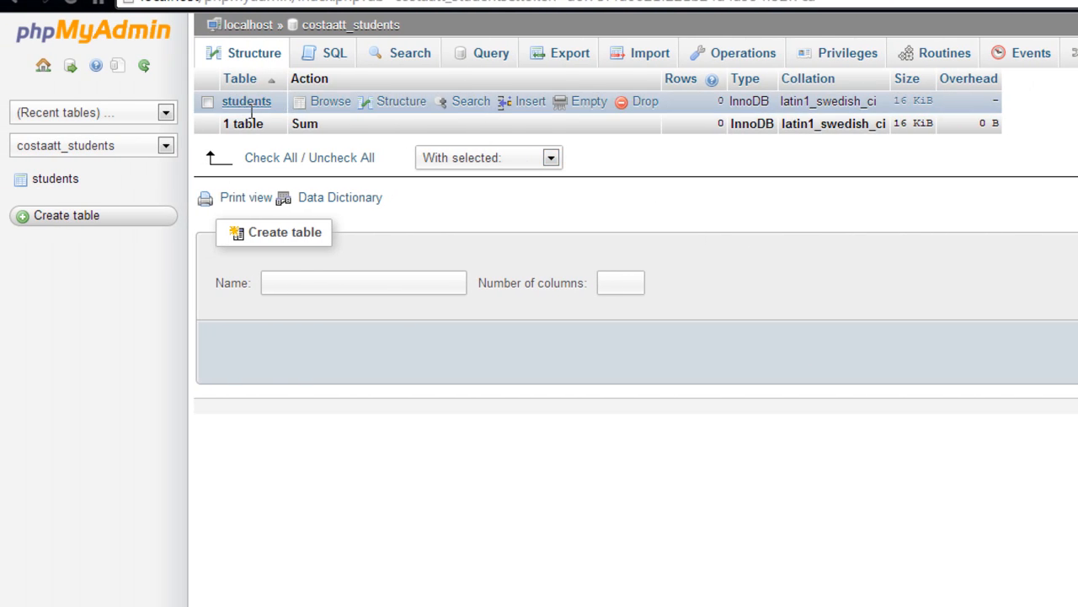
click(57, 181)
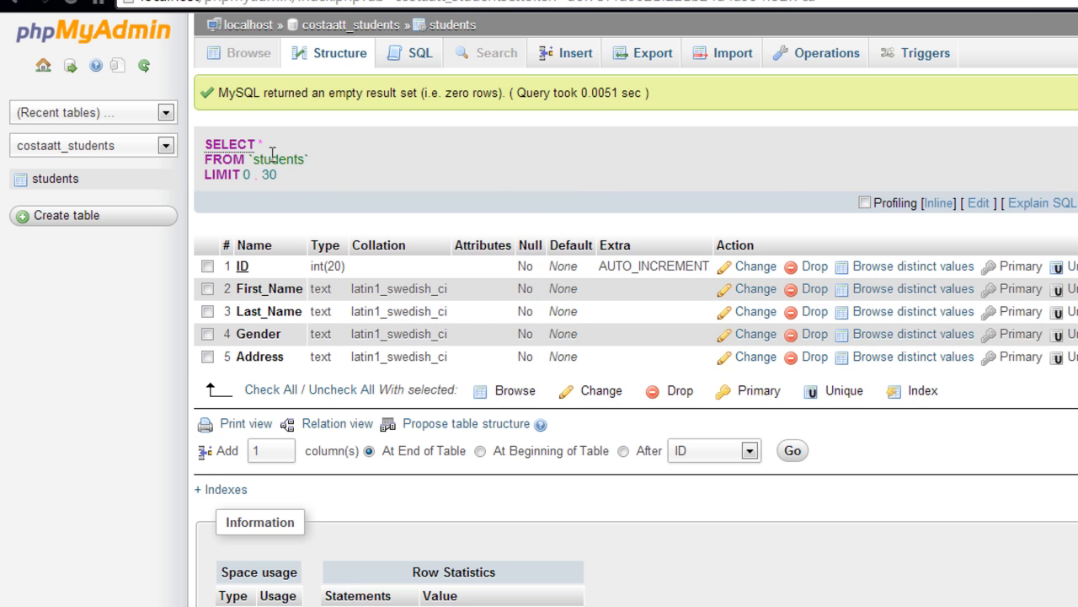
scroll(460, 224, down, 3)
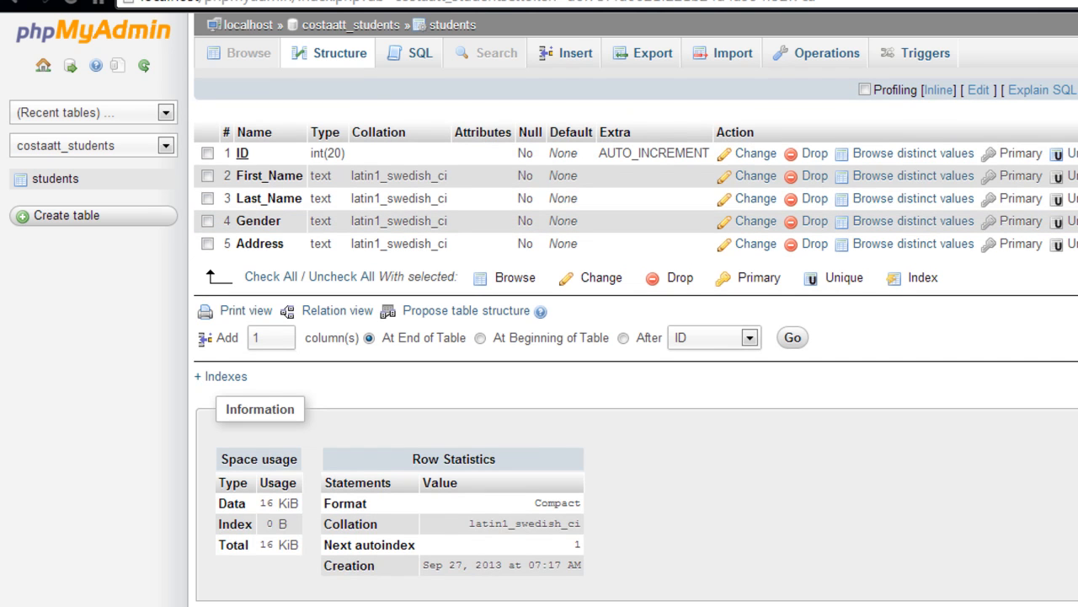
click(1076, 2)
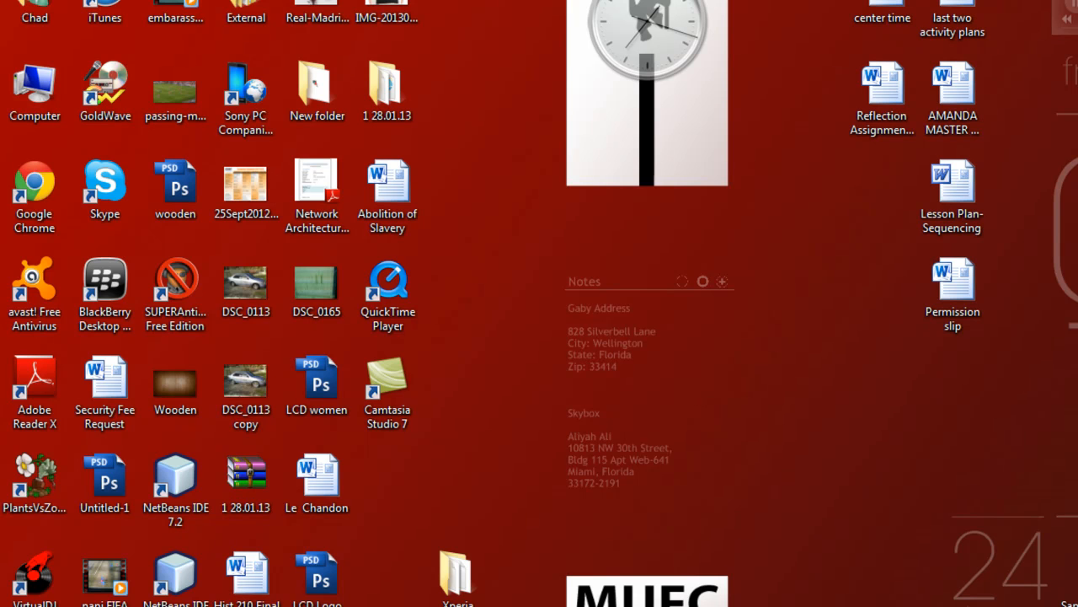
- Run Microsoft Access 2010 as administrator from Start > All Programs > Microsoft Office
click(26, 605)
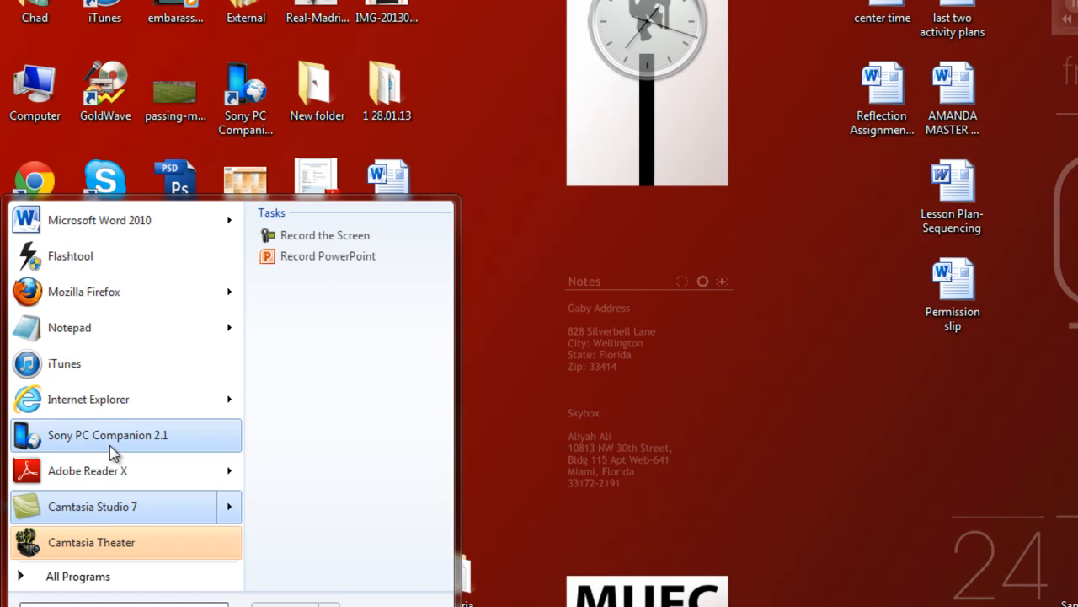
click(103, 574)
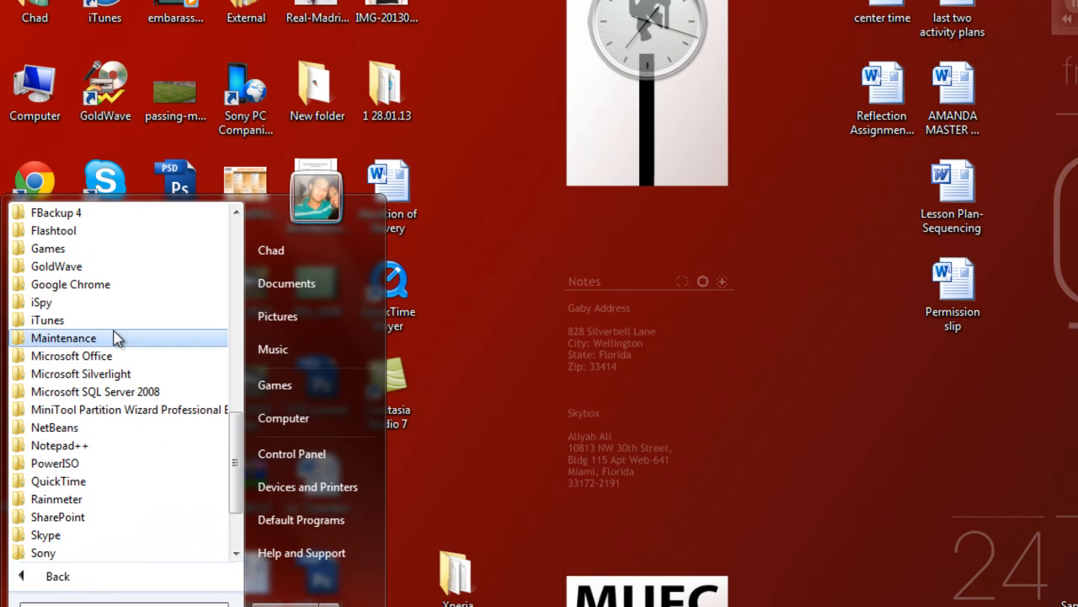
click(110, 361)
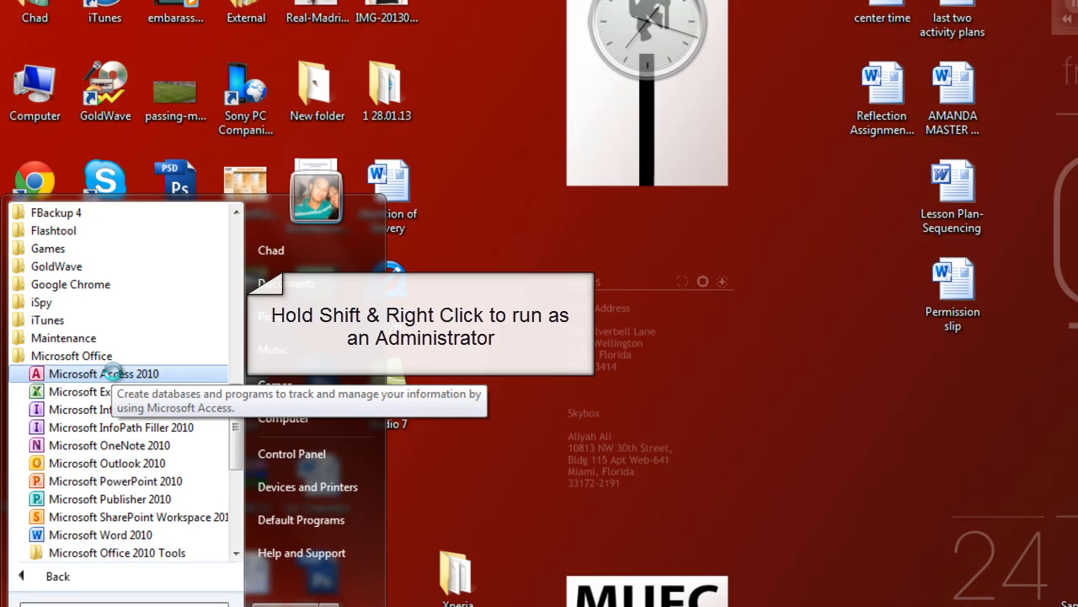
shift+right_click(115, 379)
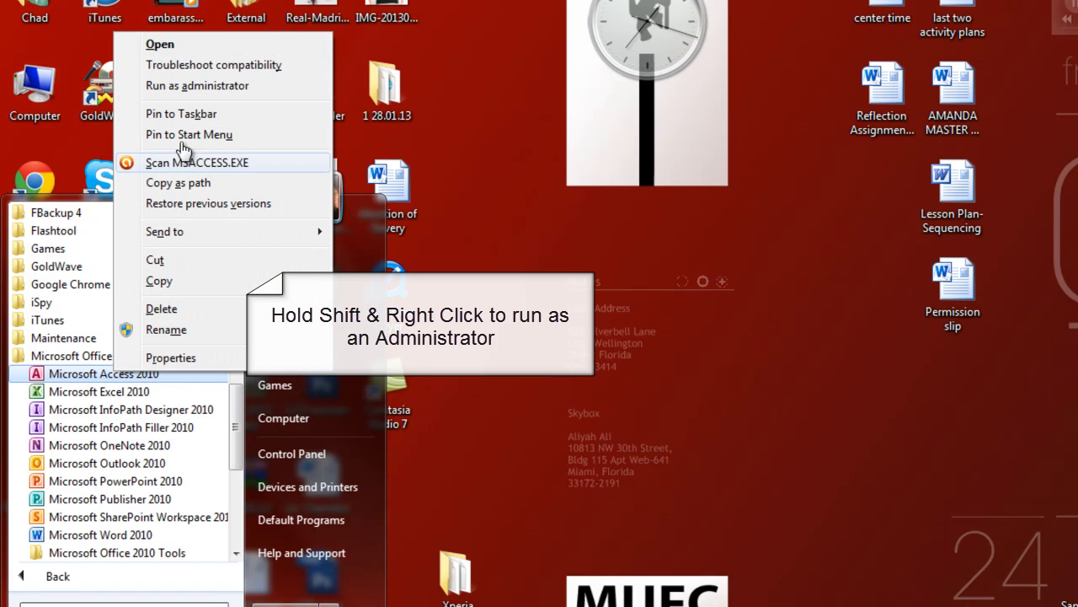
click(169, 86)
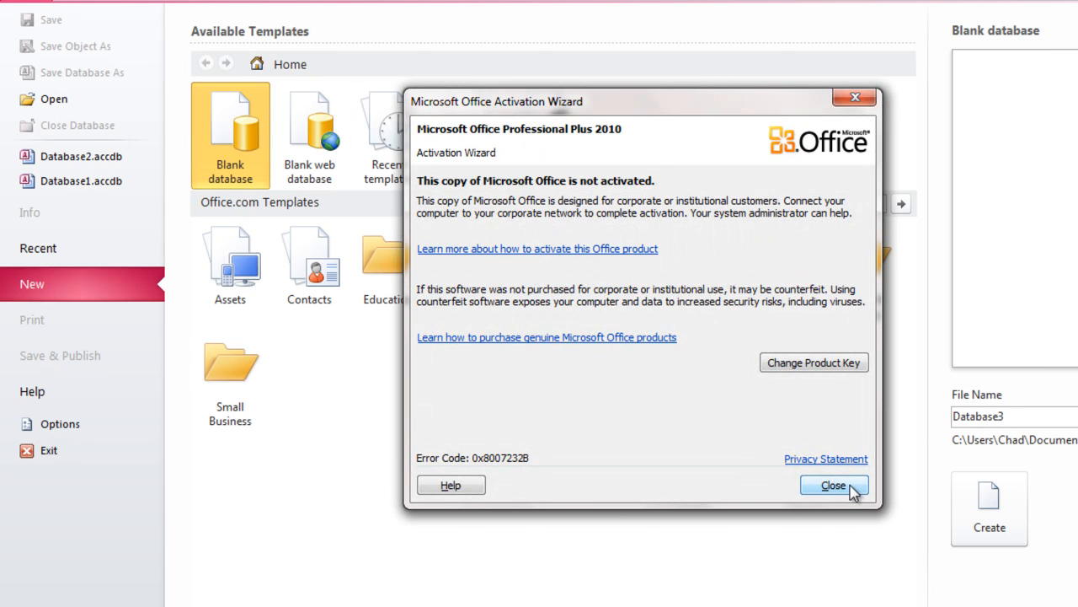
- Dismiss the activation warning, create blank database costaatt_students, and close the empty Table1
click(853, 491)
drag(953, 415, 1006, 415)
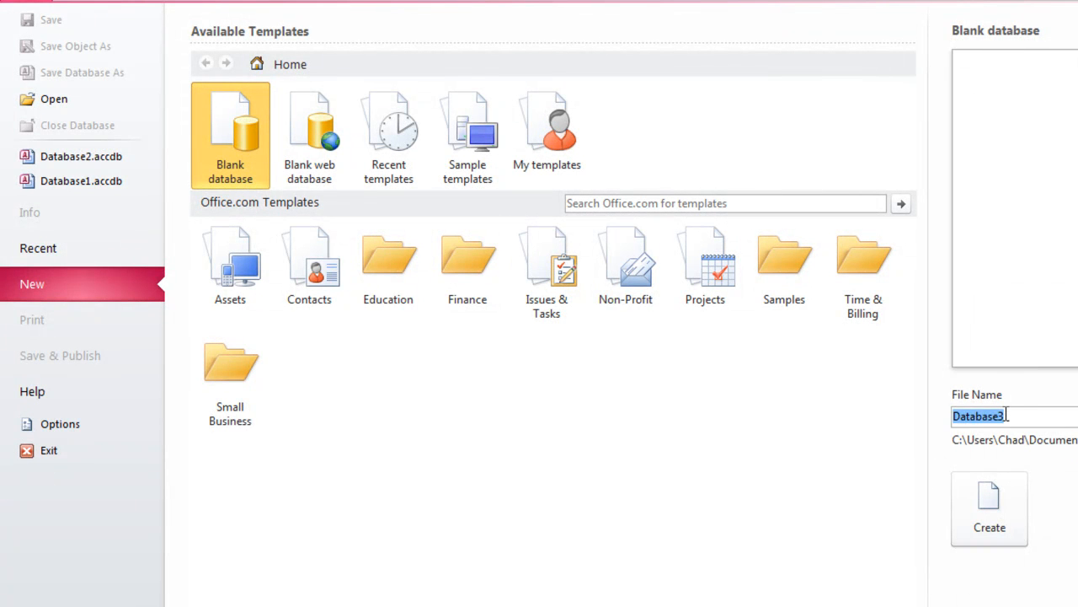
text(costaat)
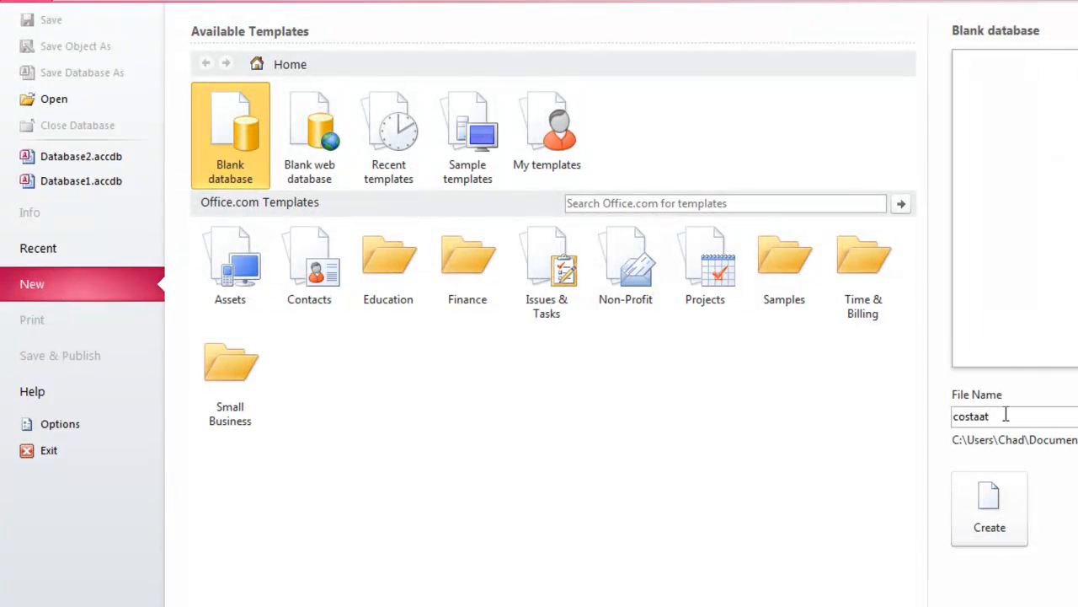
text(t_students)
click(1017, 508)
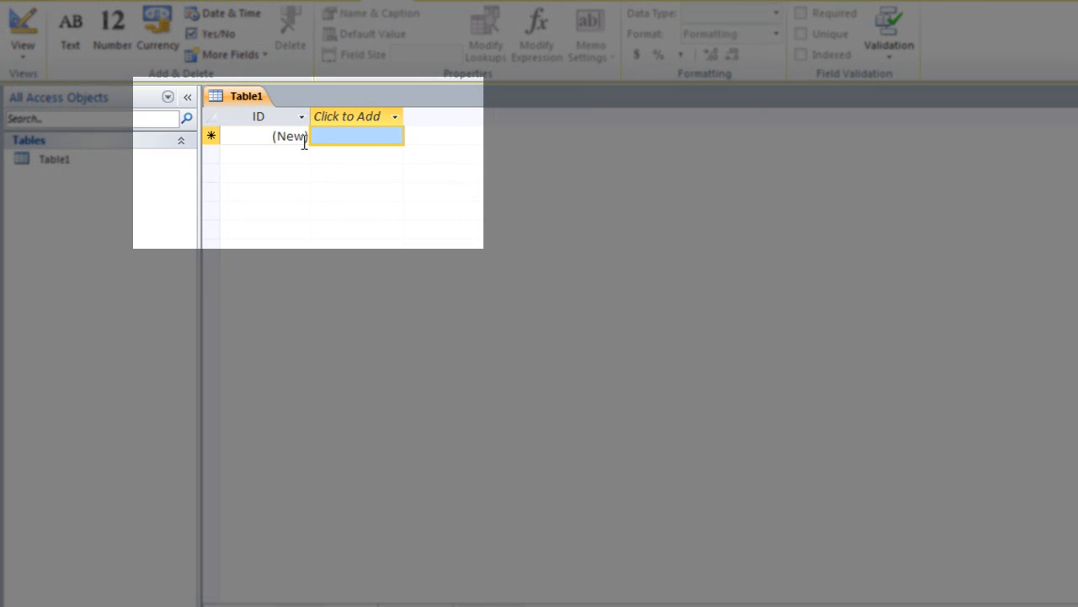
right_click(245, 101)
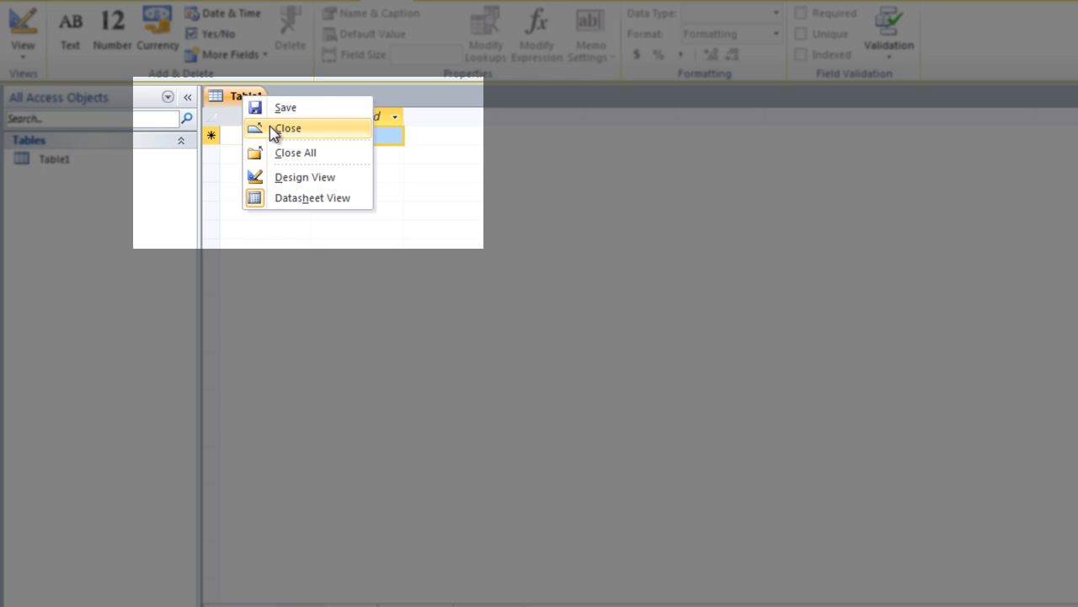
click(272, 128)
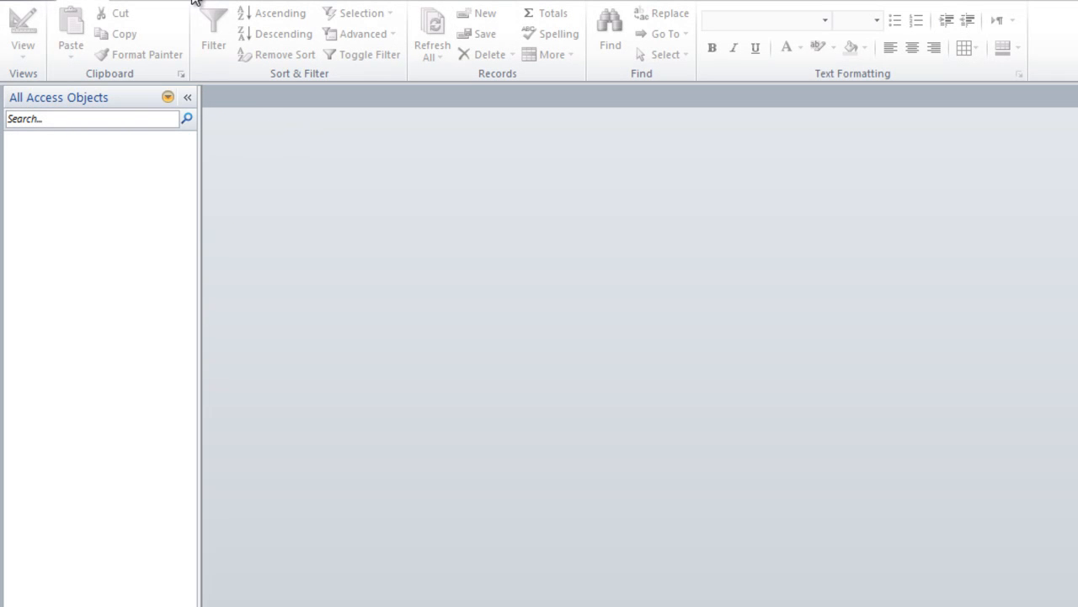
- Start linking to an ODBC database from External Data, choosing Link rather than import
click(211, 1)
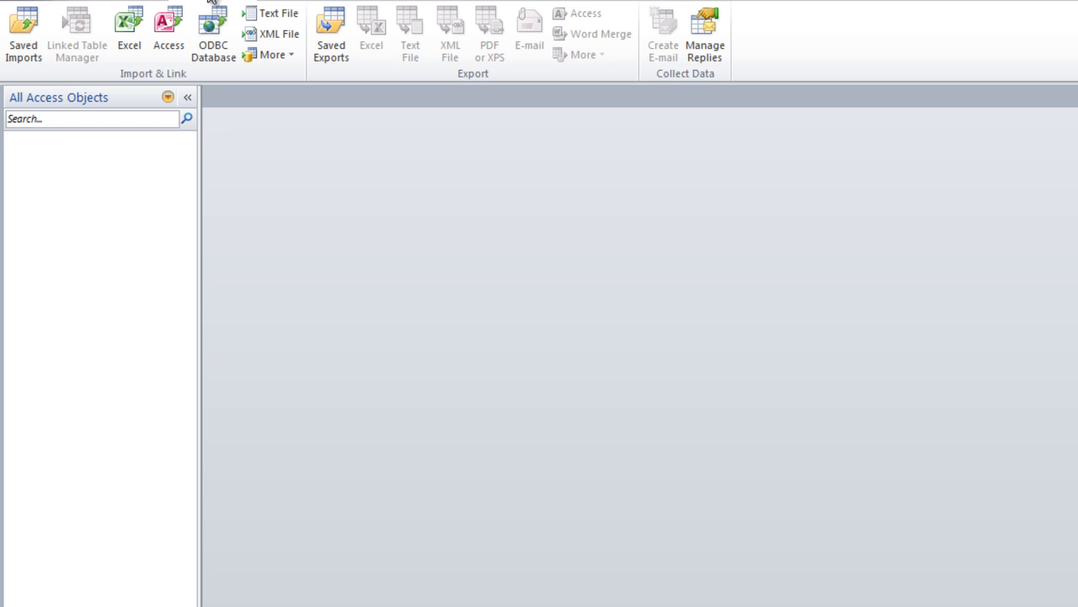
click(212, 53)
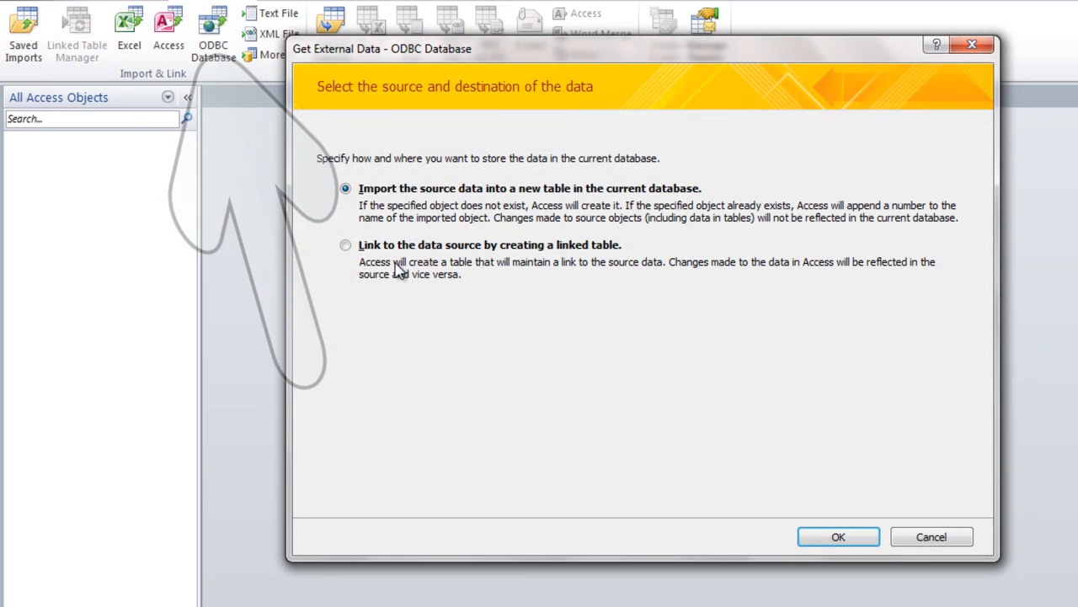
click(368, 250)
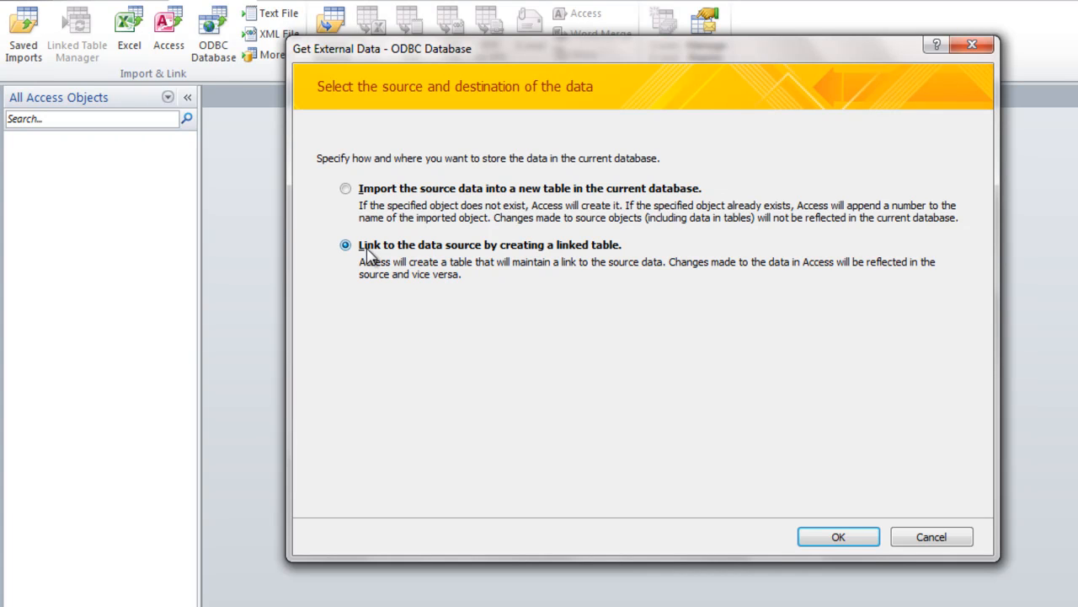
click(868, 540)
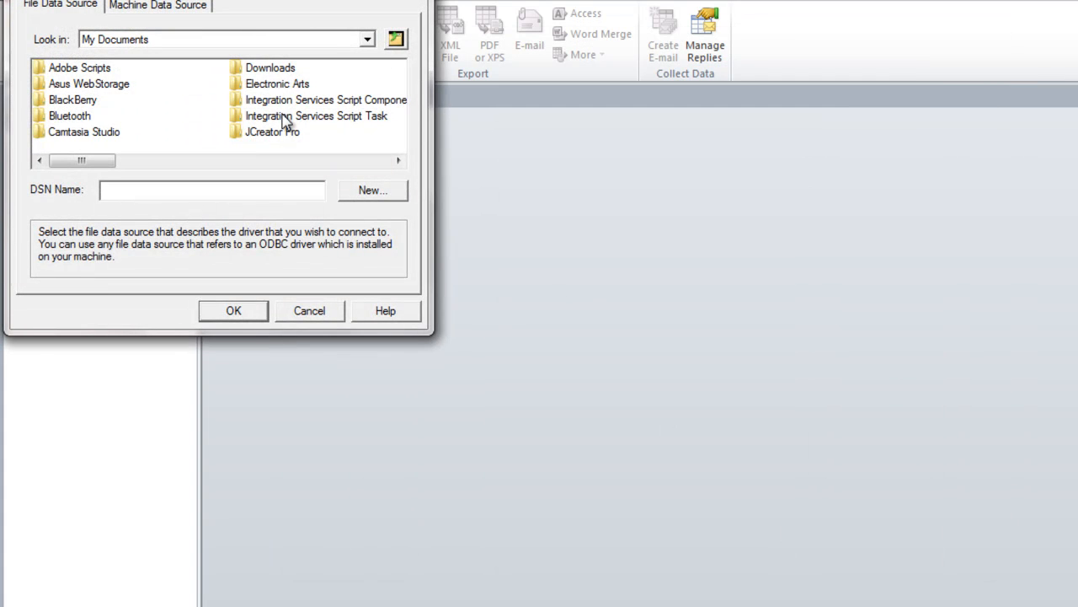
- Create a new System Data Source using the MySQL ODBC 5.2 ANSI Driver
click(154, 6)
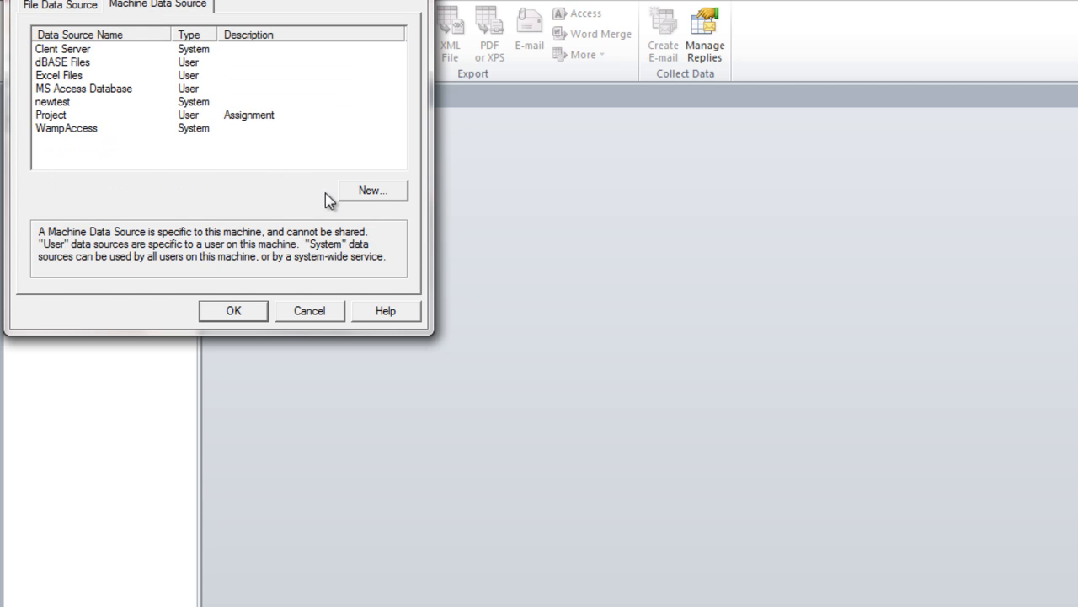
click(371, 196)
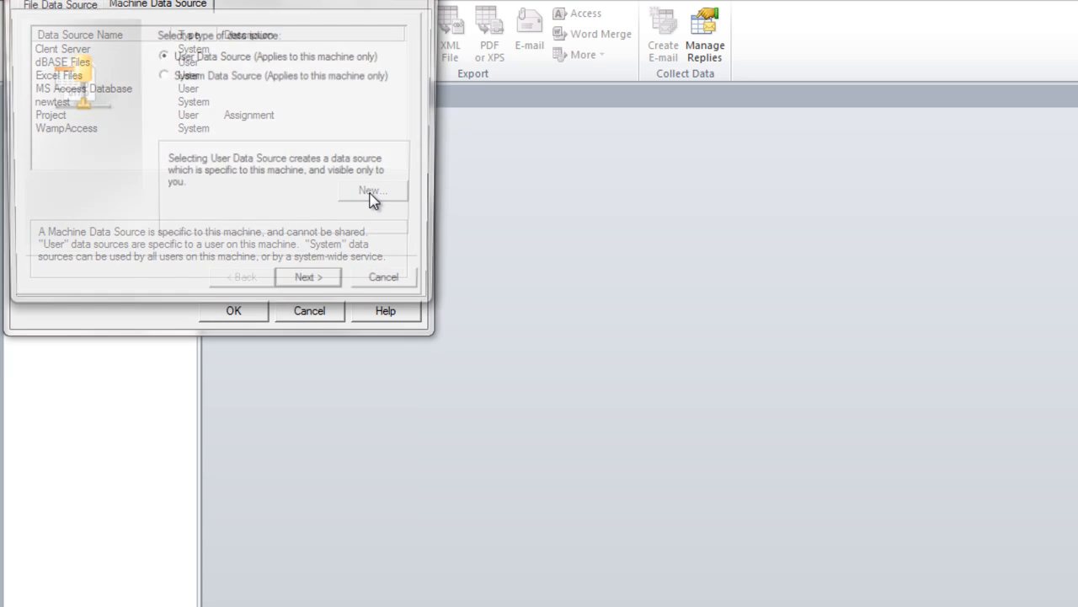
click(212, 77)
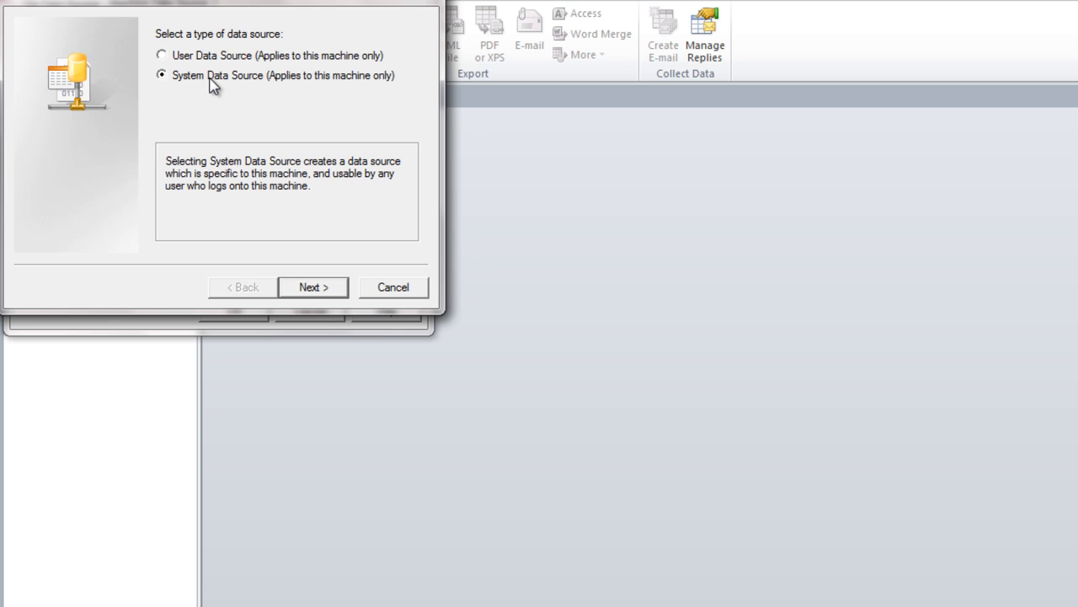
click(313, 288)
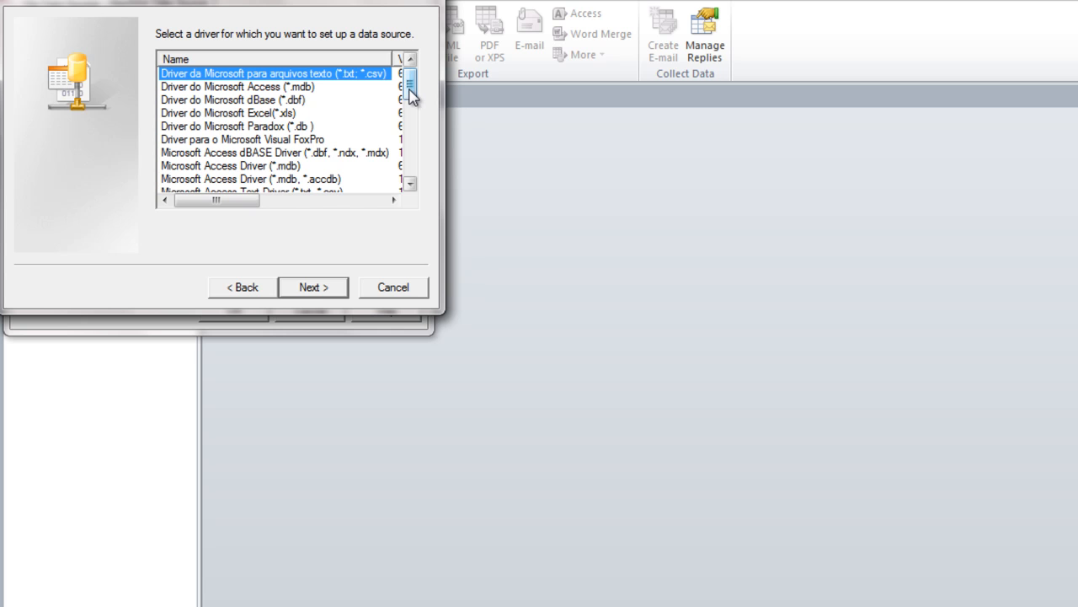
drag(410, 94, 410, 187)
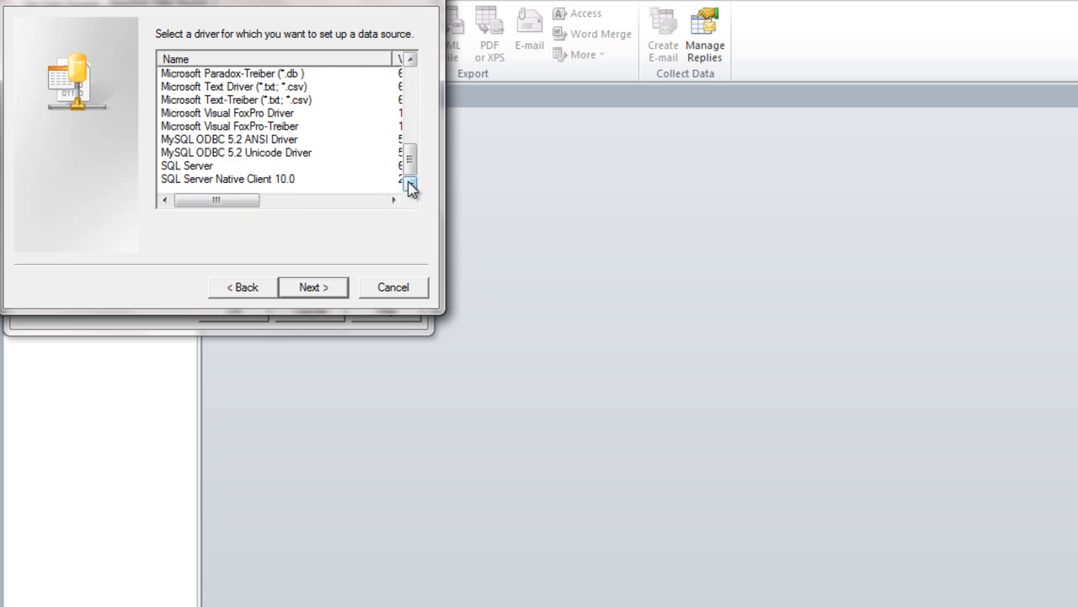
click(252, 139)
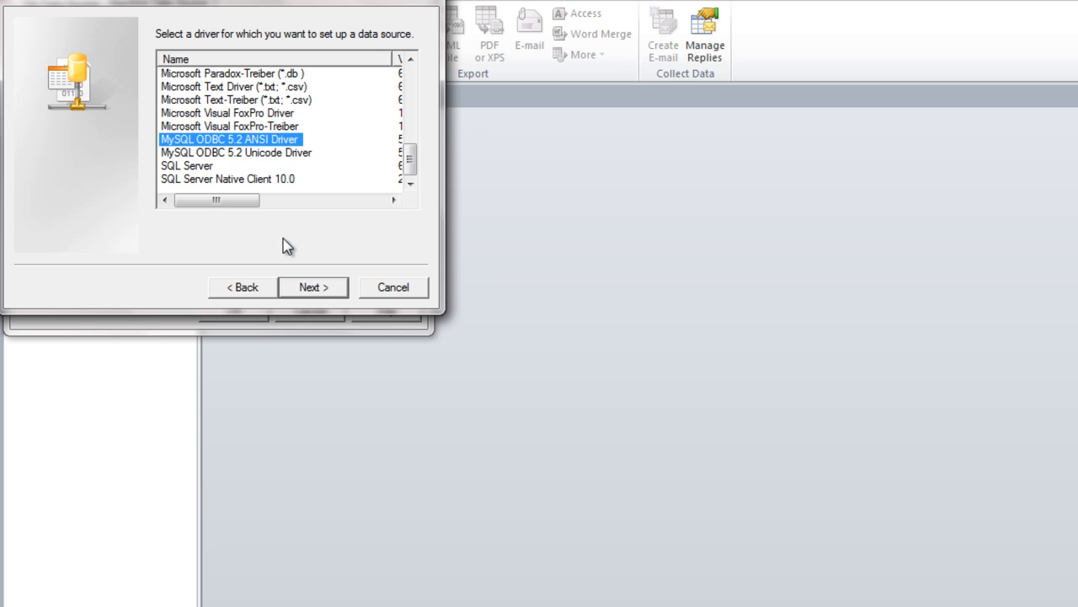
click(309, 290)
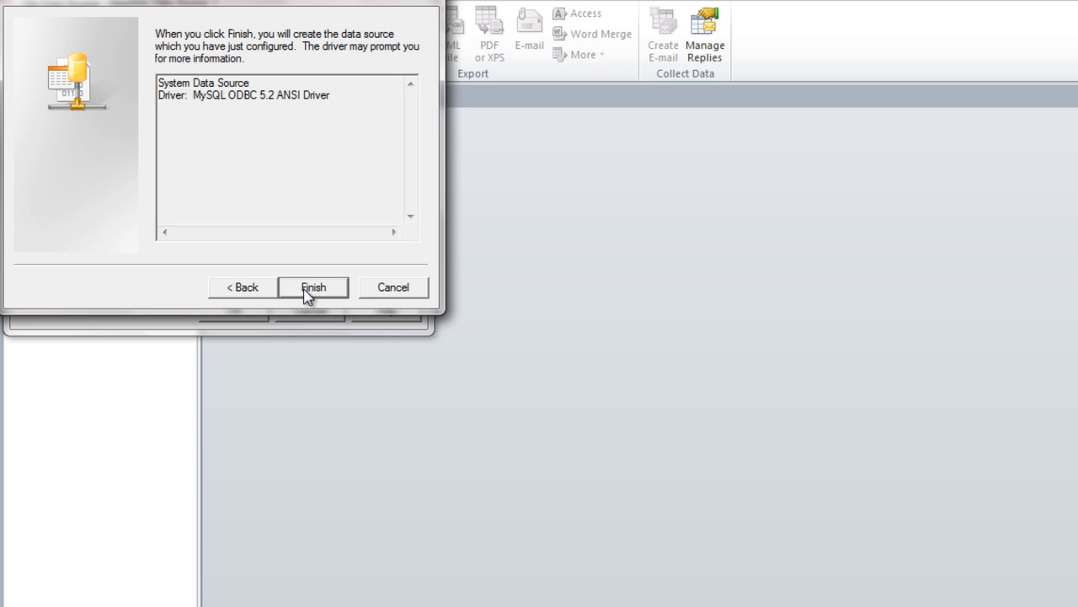
click(313, 287)
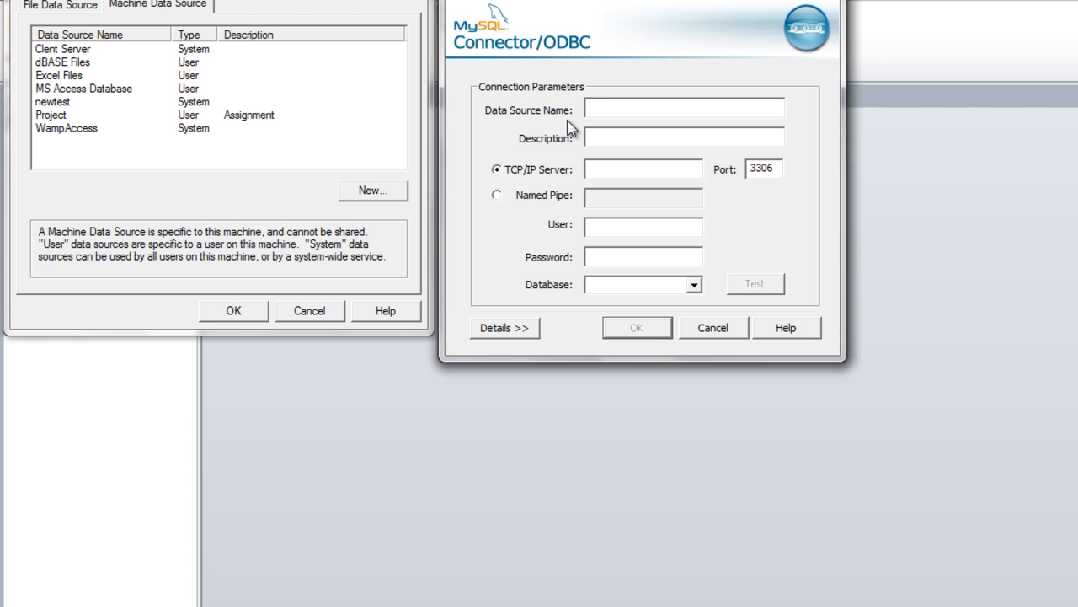
- Name the data source MySqlAcc, select costaatt_students, and get a successful connection test
text(MySqlAcc)
click(695, 286)
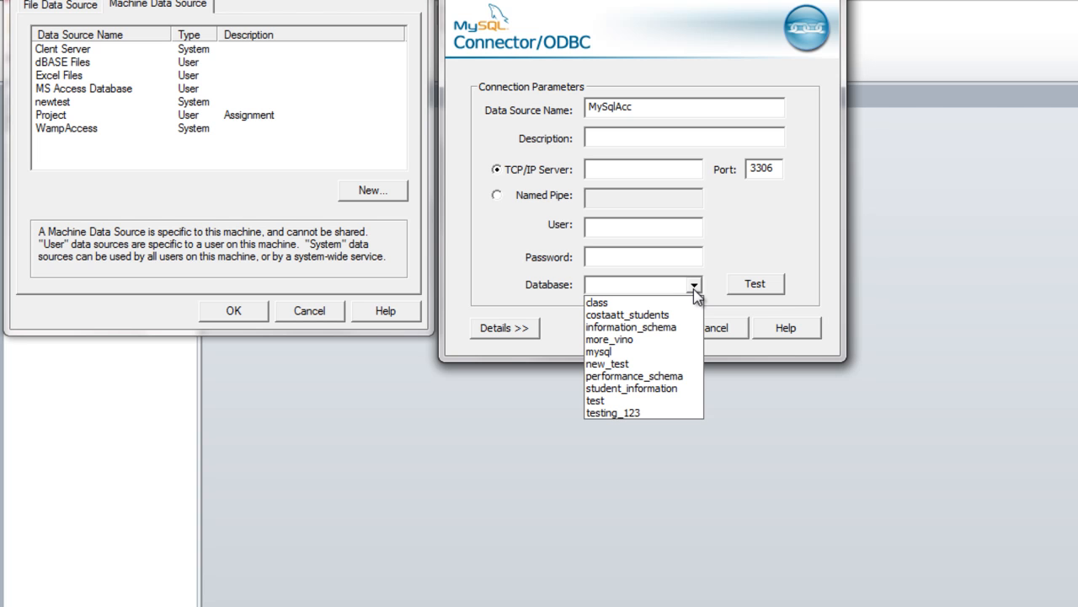
click(660, 315)
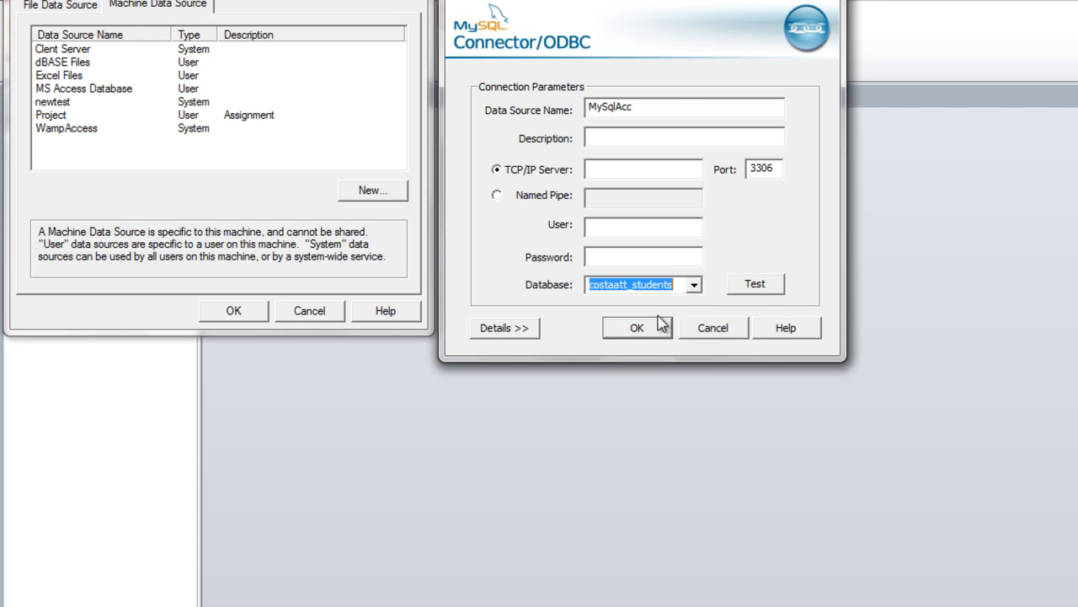
click(756, 289)
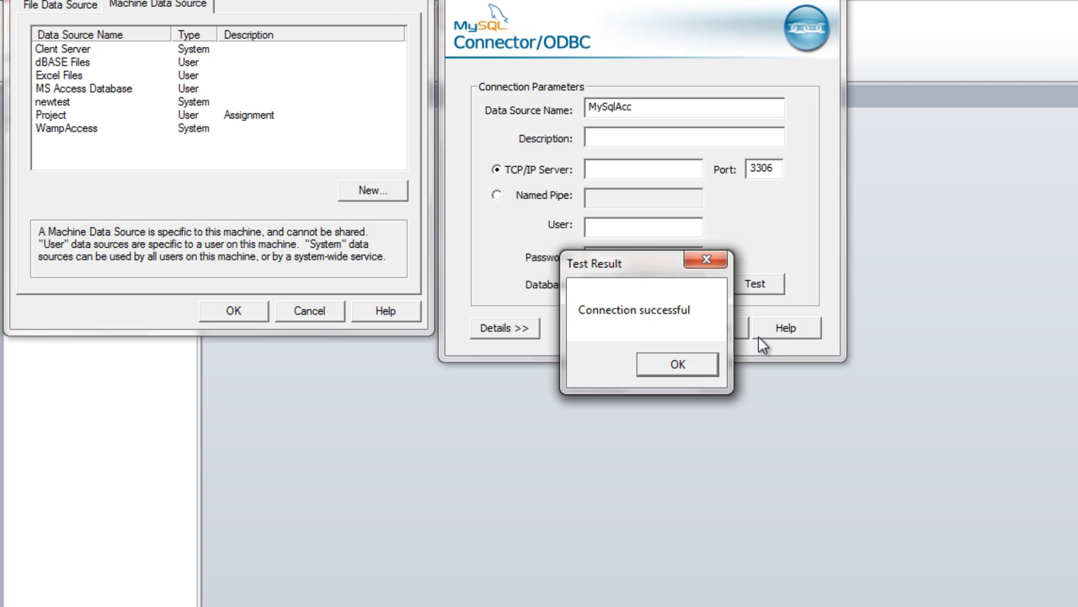
click(683, 369)
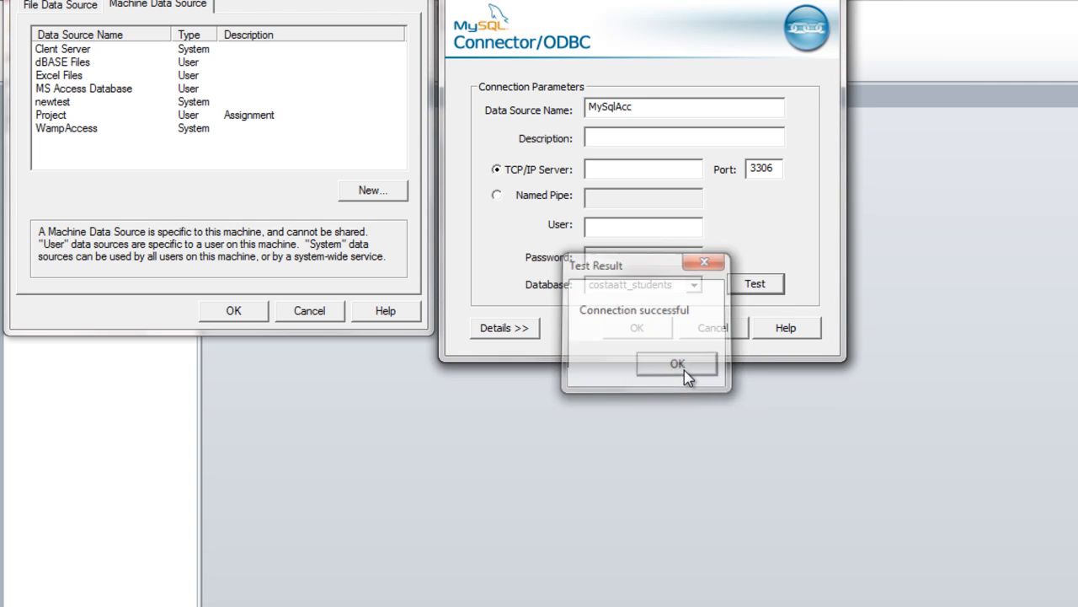
- Confirm the MySqlAcc ODBC data source and link the students table into Access
click(652, 329)
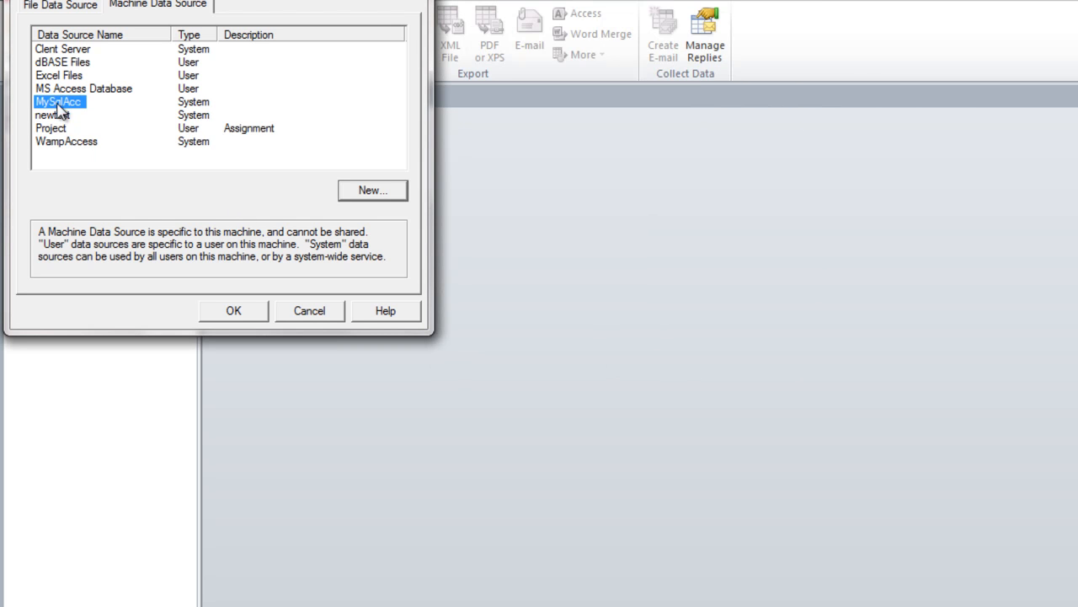
click(234, 311)
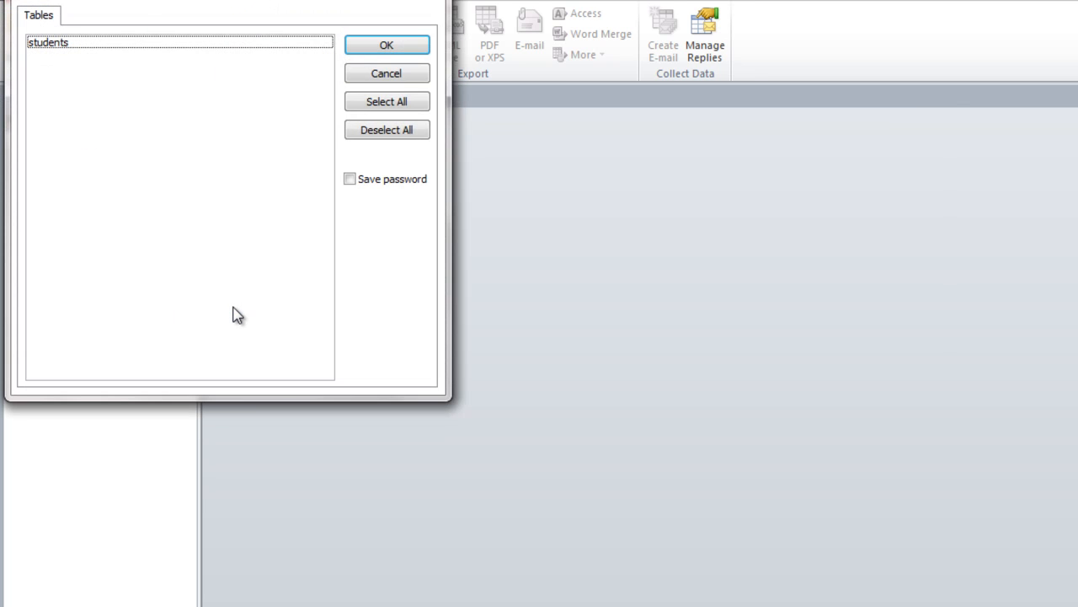
click(141, 43)
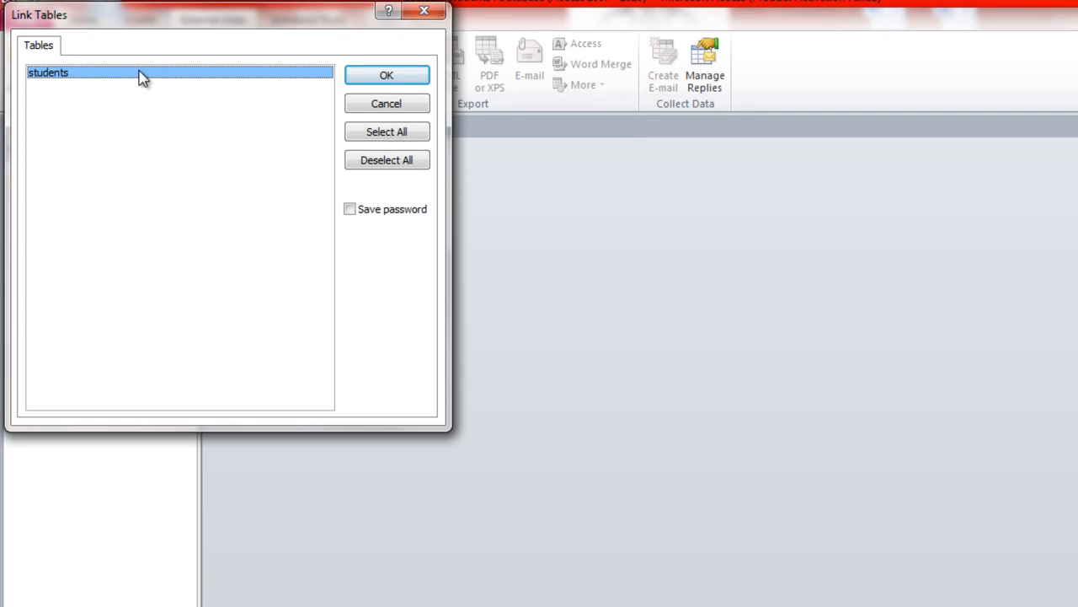
click(356, 77)
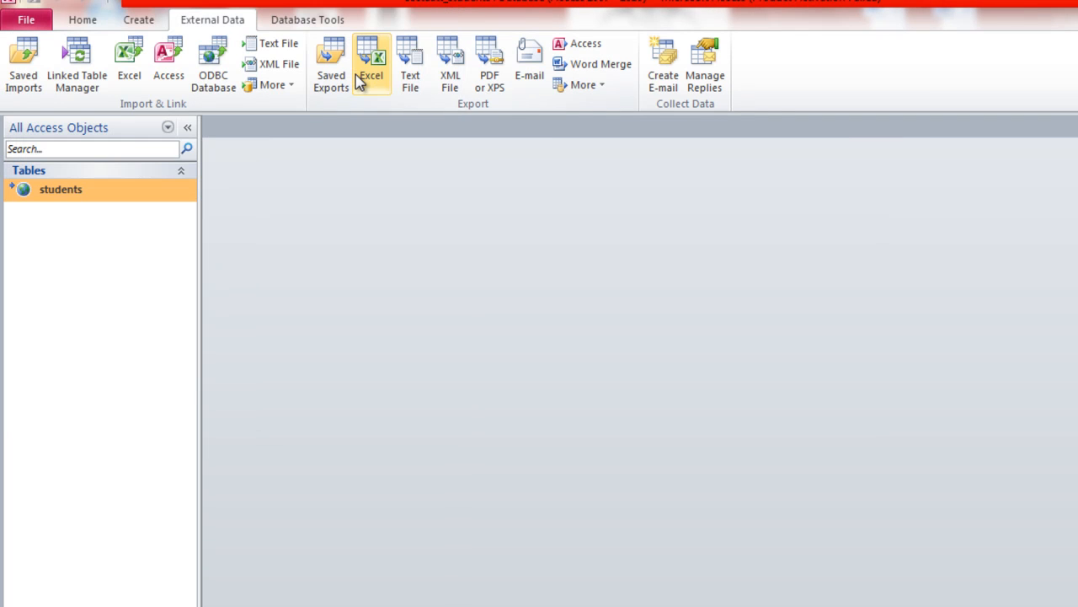
- Open the linked students table and enter ID 1 in a new record
double_click(127, 189)
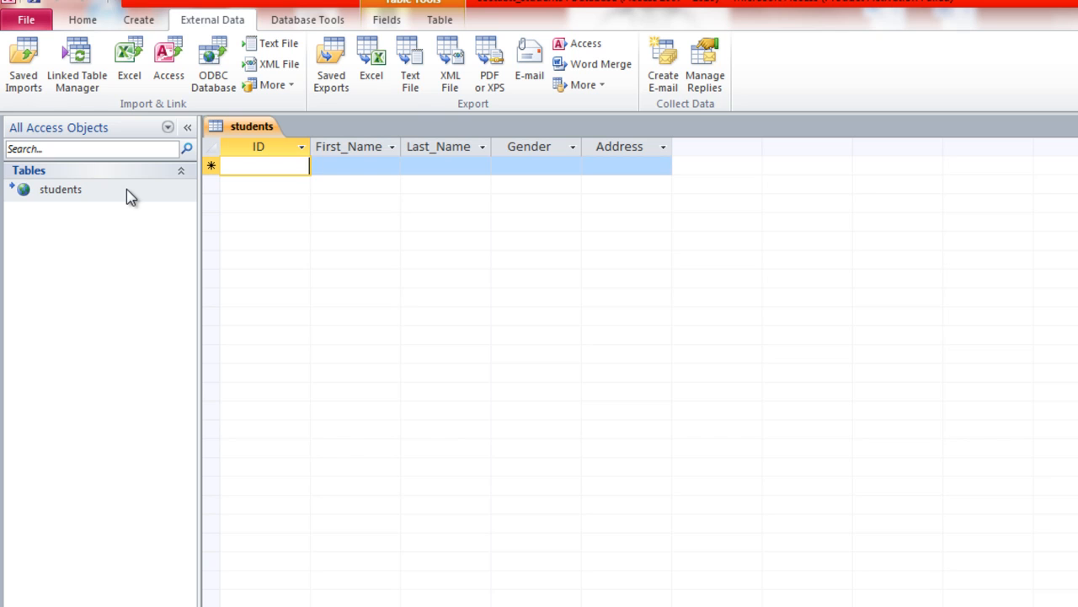
key(Tab)
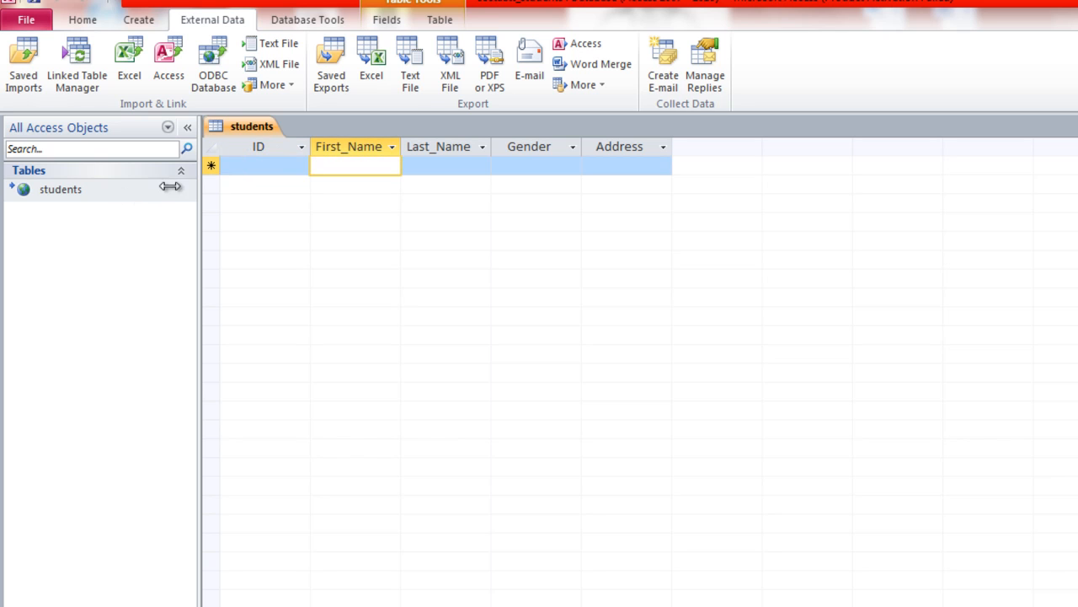
click(250, 166)
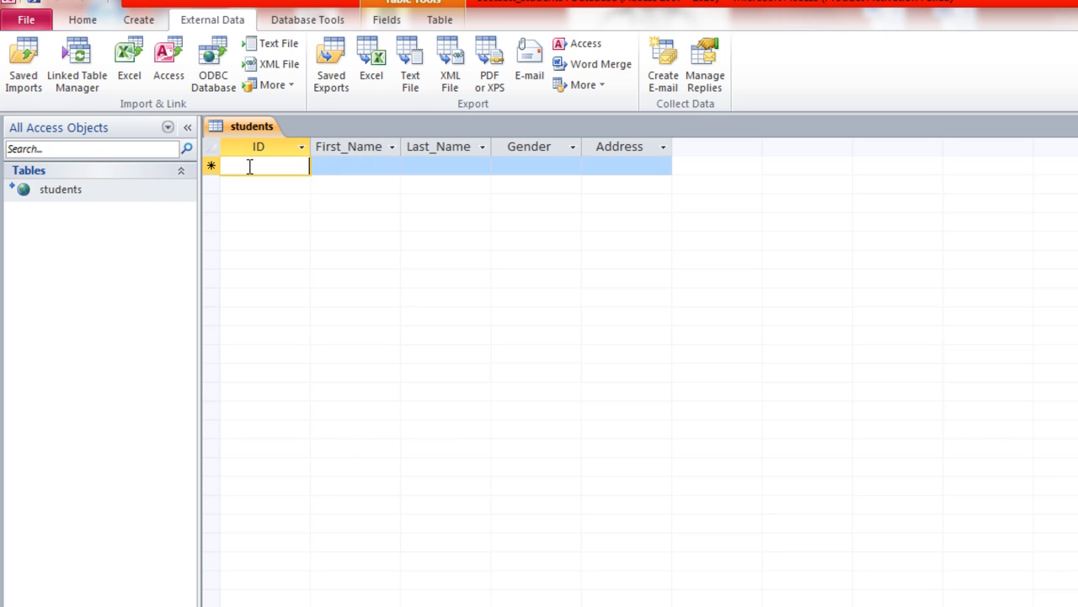
text(0)
key(BackSpace)
text(1)
- Fill in the first student's first and last name, gender Male and street address, then save the record
click(354, 172)
key(Tab)
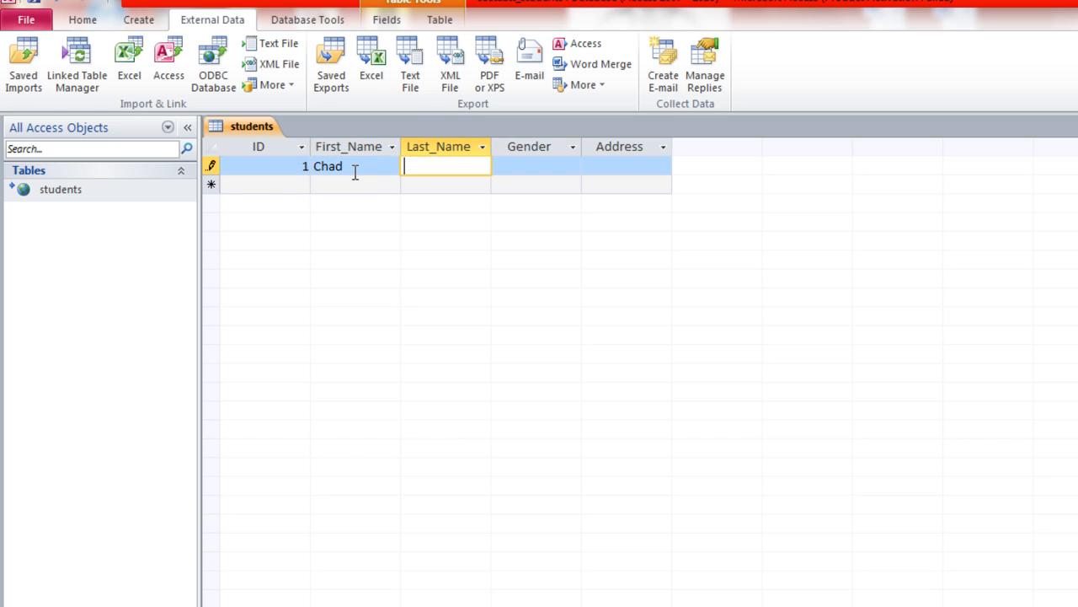
key(Tab)
text(Male)
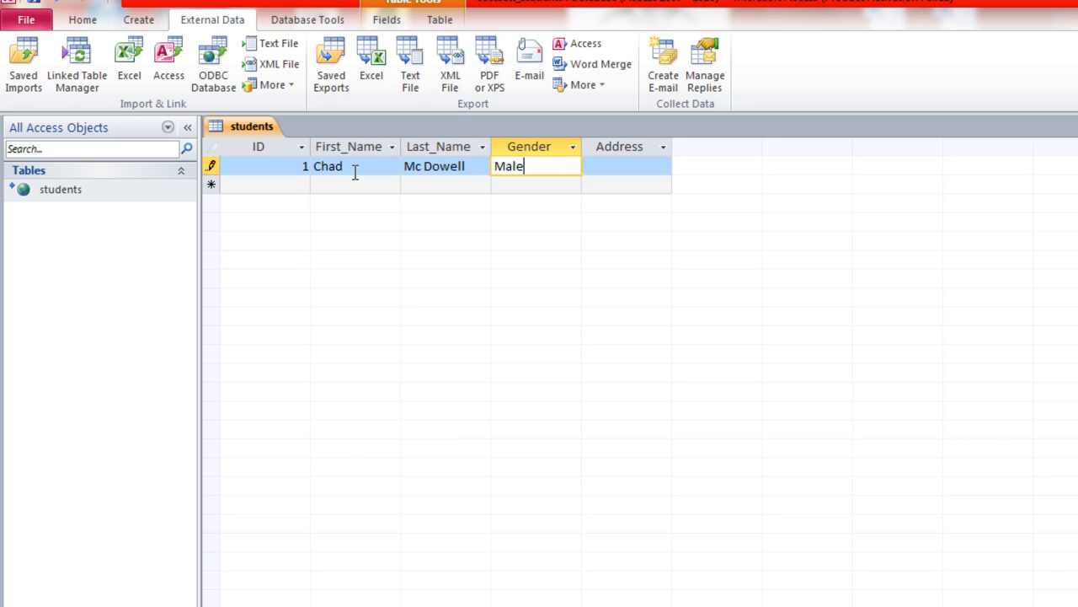
key(Tab)
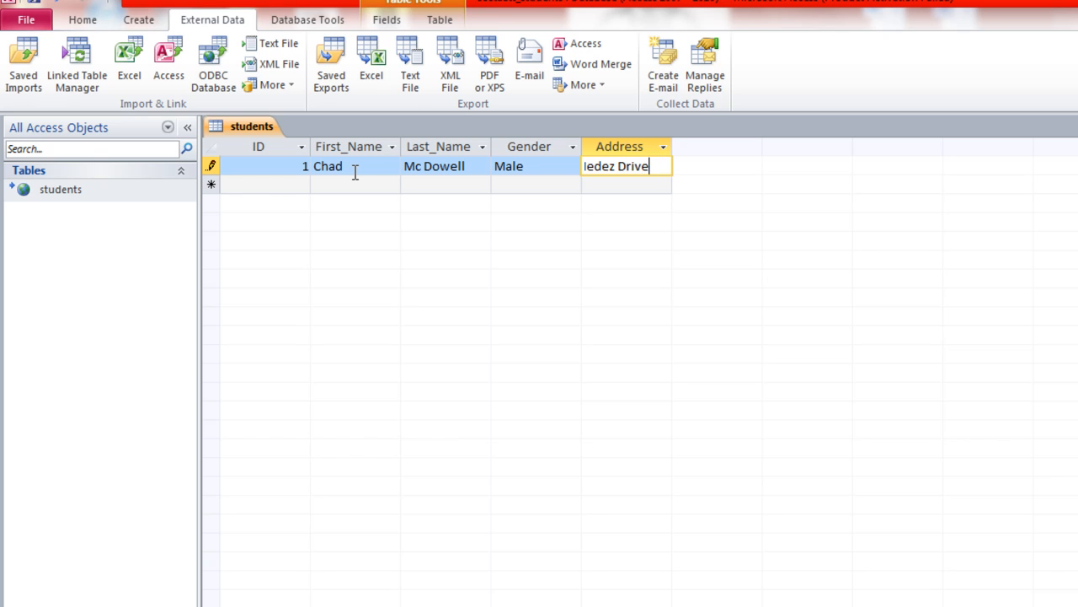
double_click(672, 147)
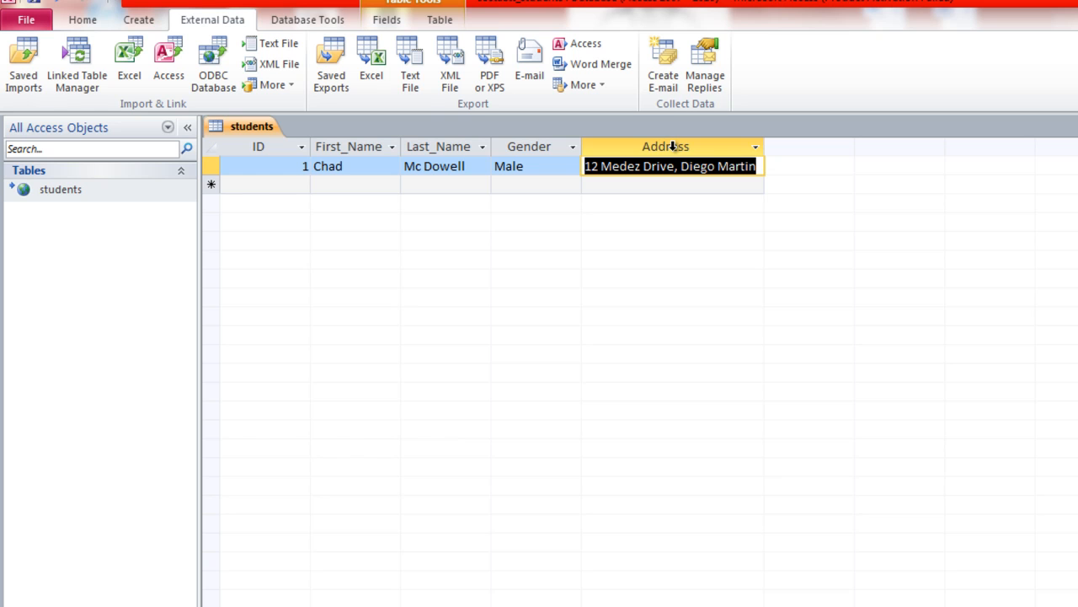
click(761, 168)
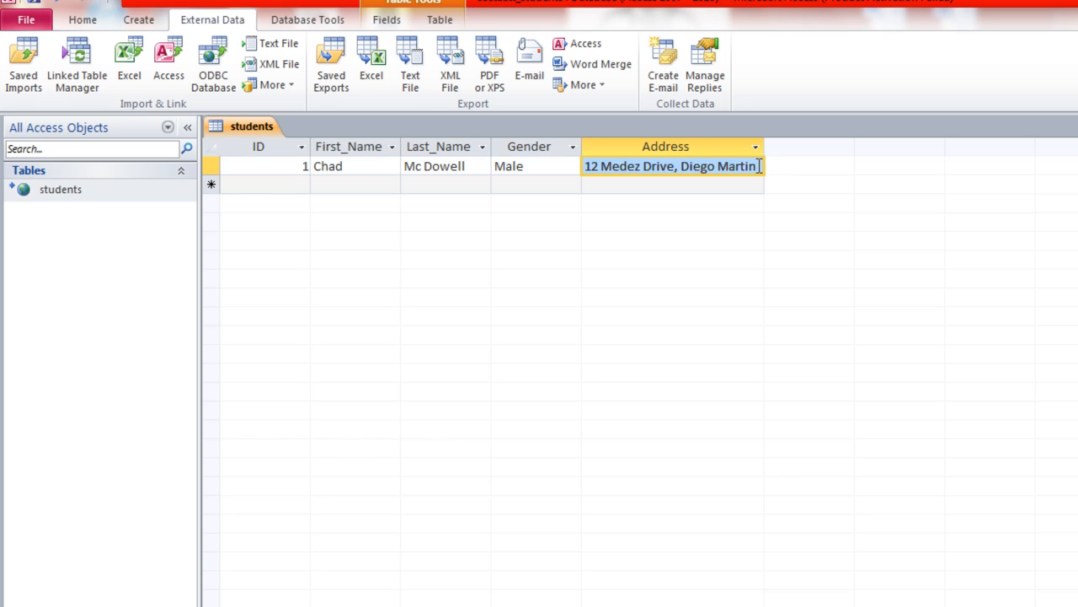
click(761, 166)
key(Tab)
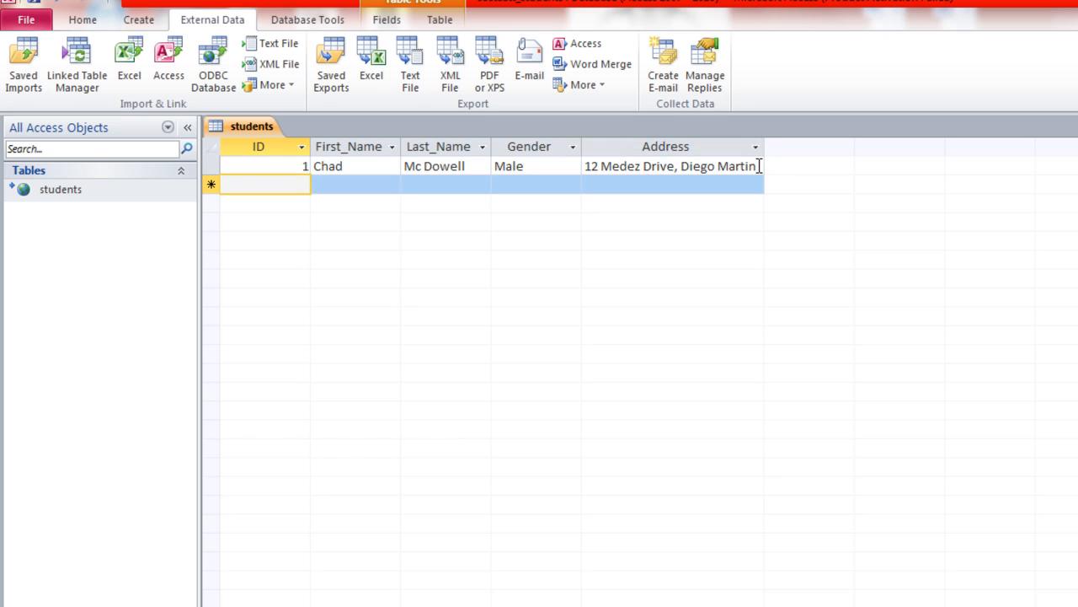
- Enter record ID 2 with the student's full name, gender Female and street address
text(2)
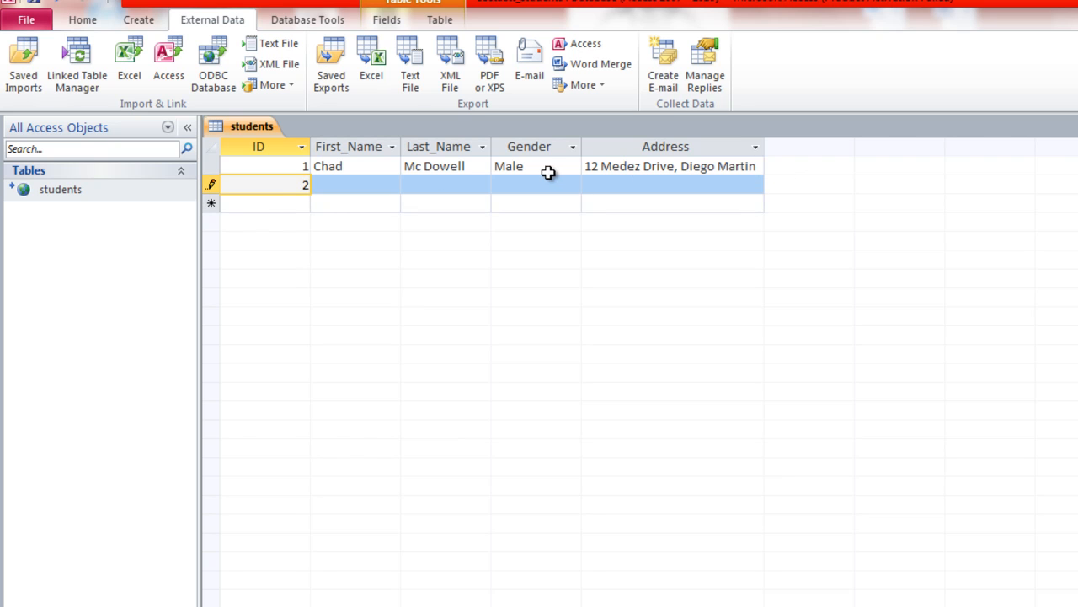
click(380, 184)
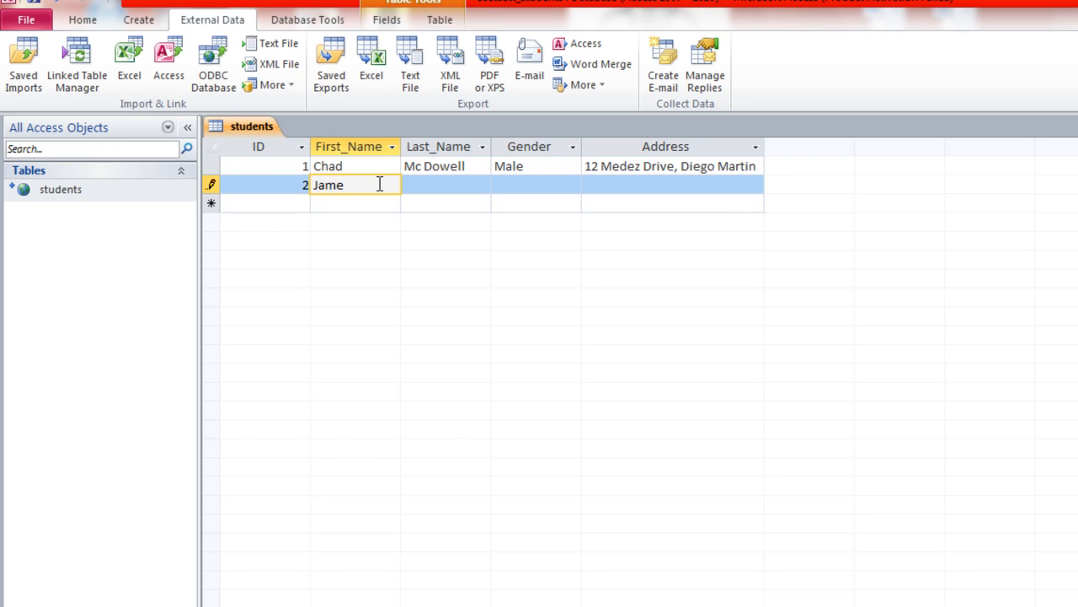
key(Tab)
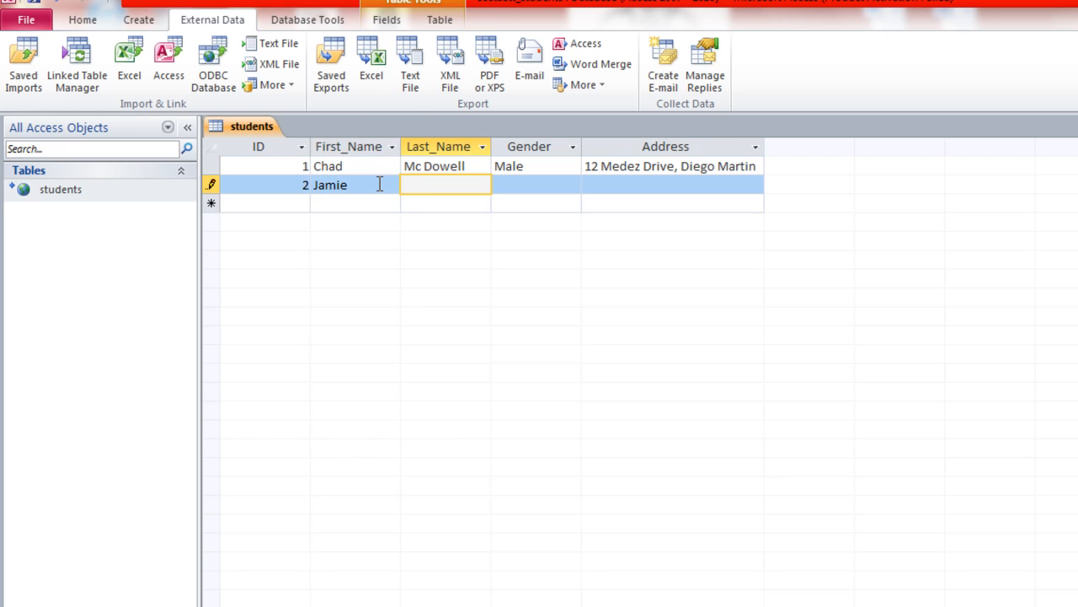
key(Tab)
text(Female)
key(Tab)
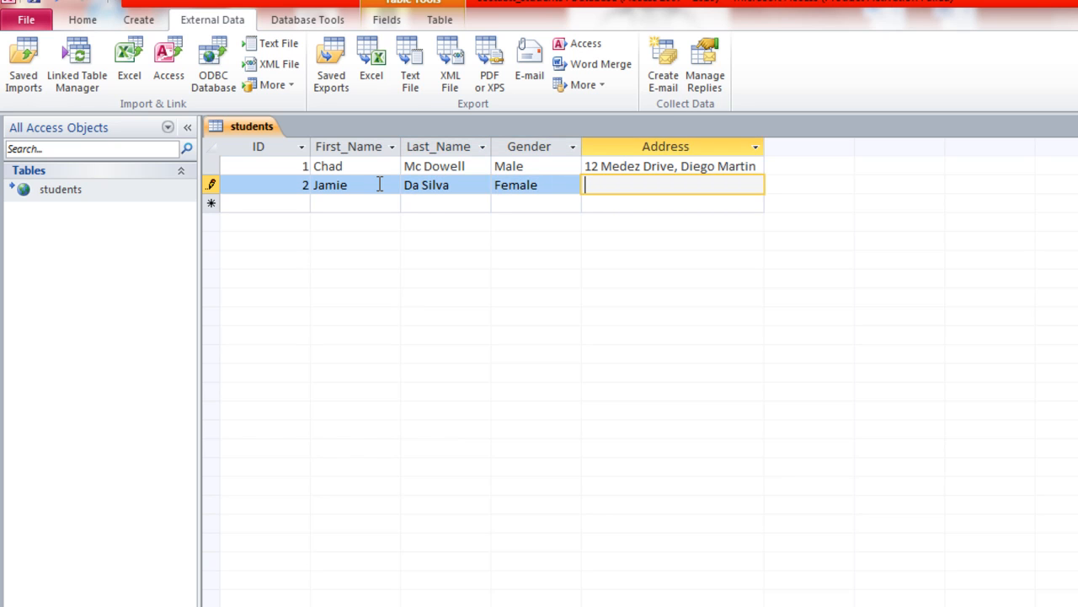
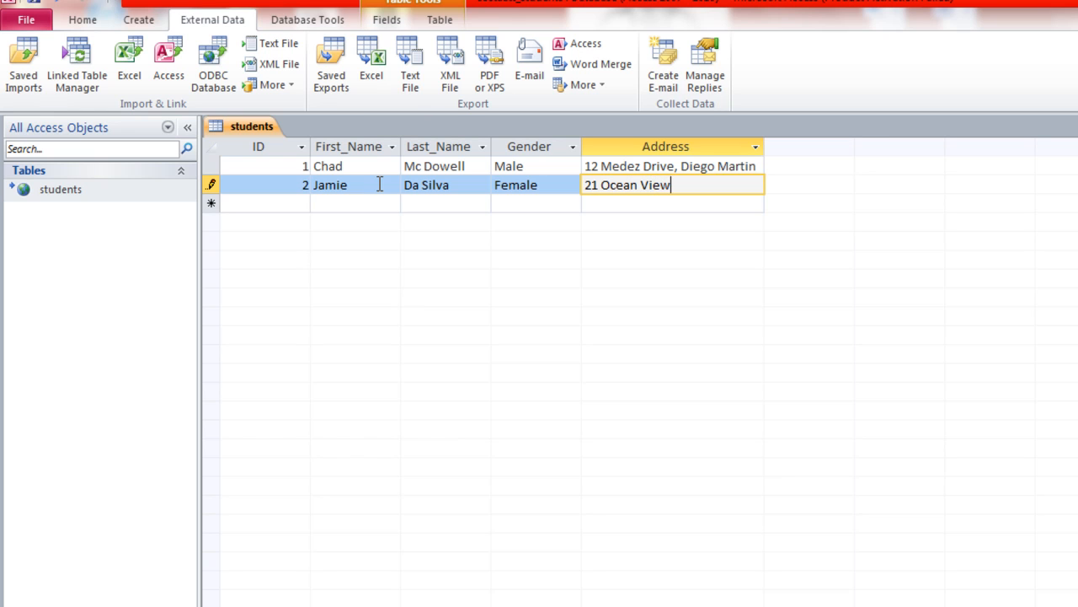
key(Return)
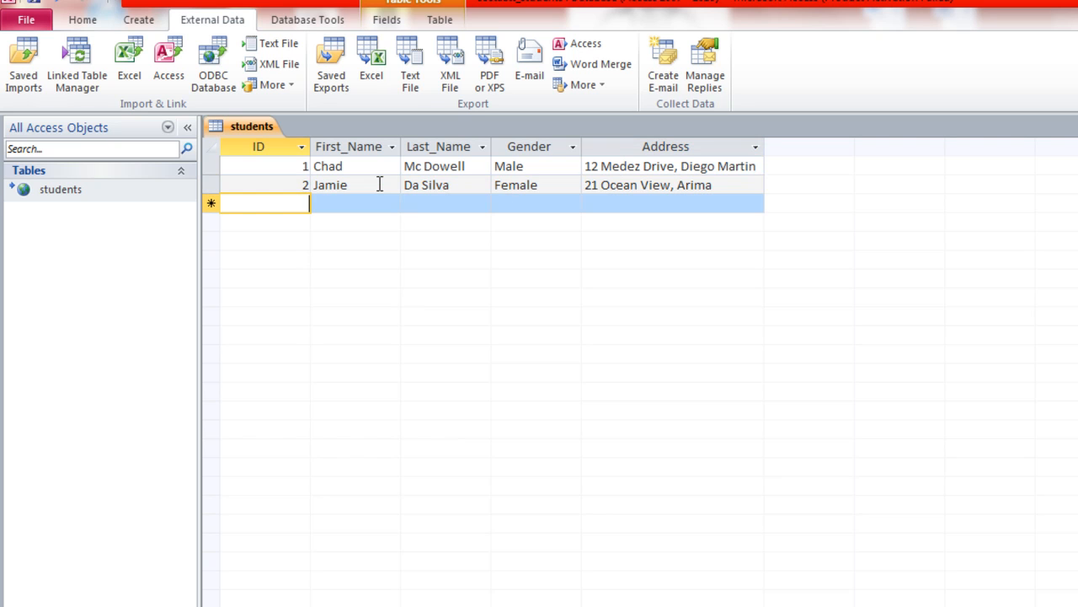
- Enter record ID 3 with full name, gender Male and address, then save and minimize Access
text(3)
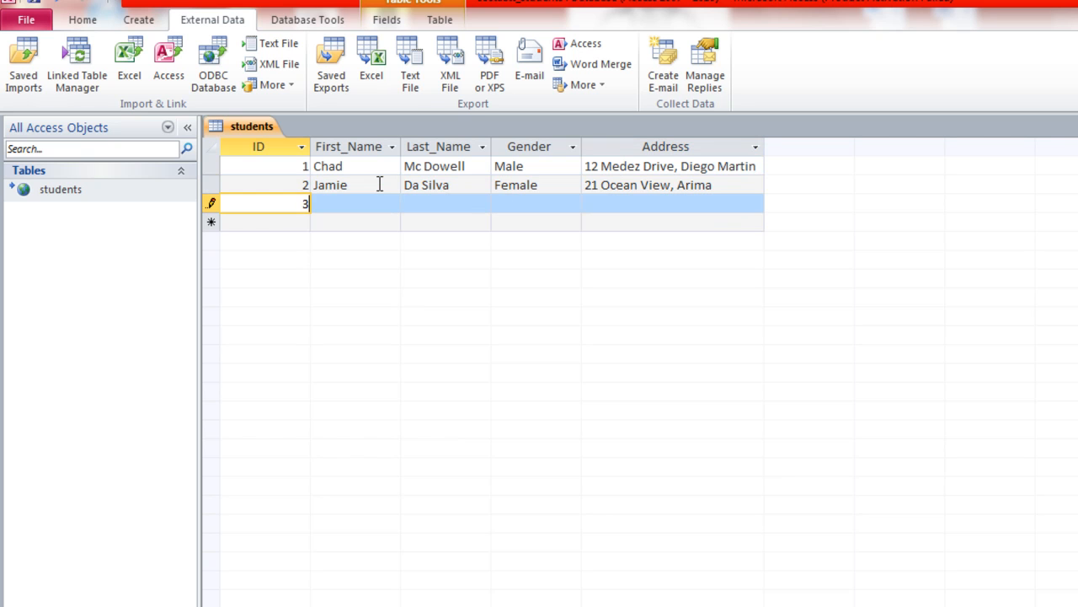
key(Tab)
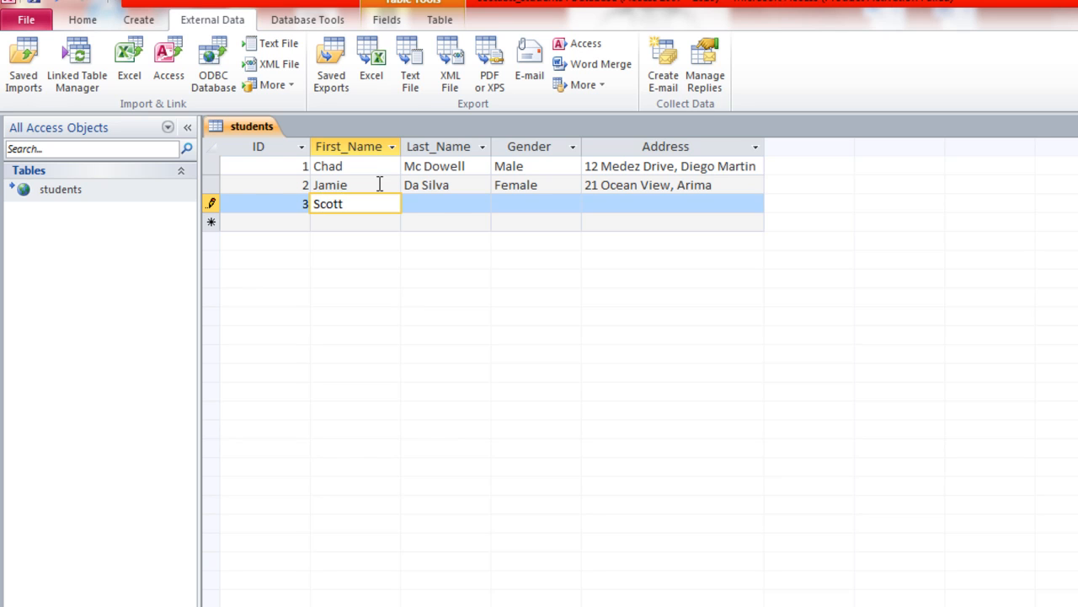
key(Tab)
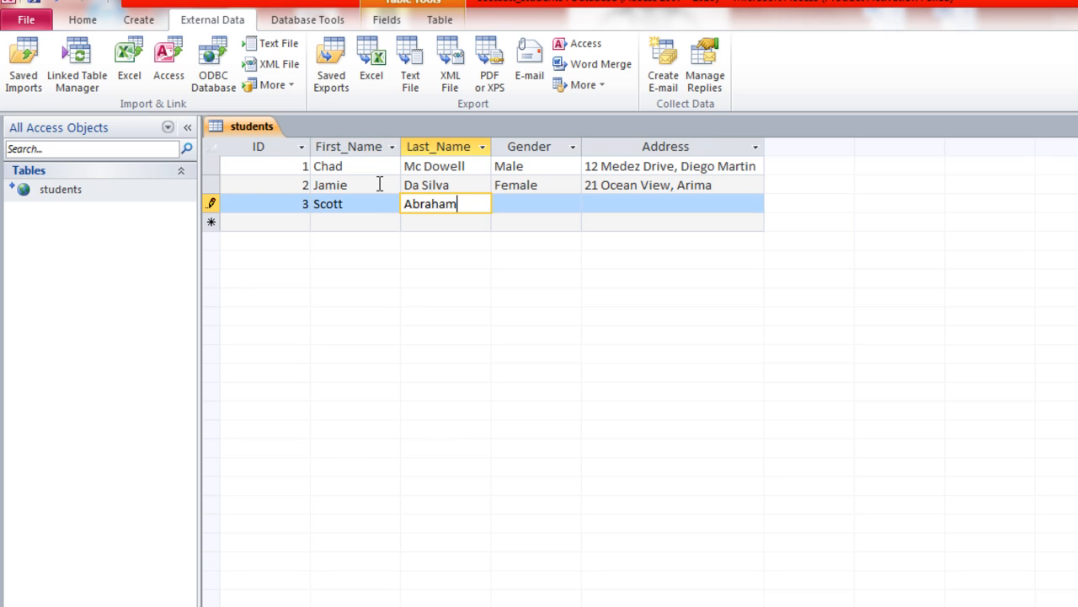
key(Tab)
text(Male)
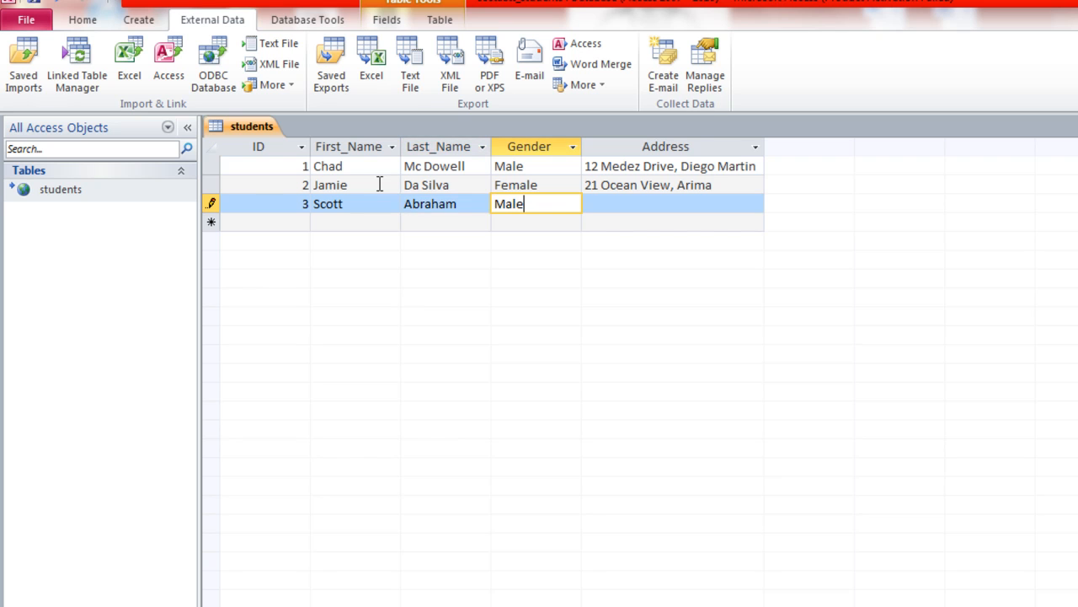
key(Tab)
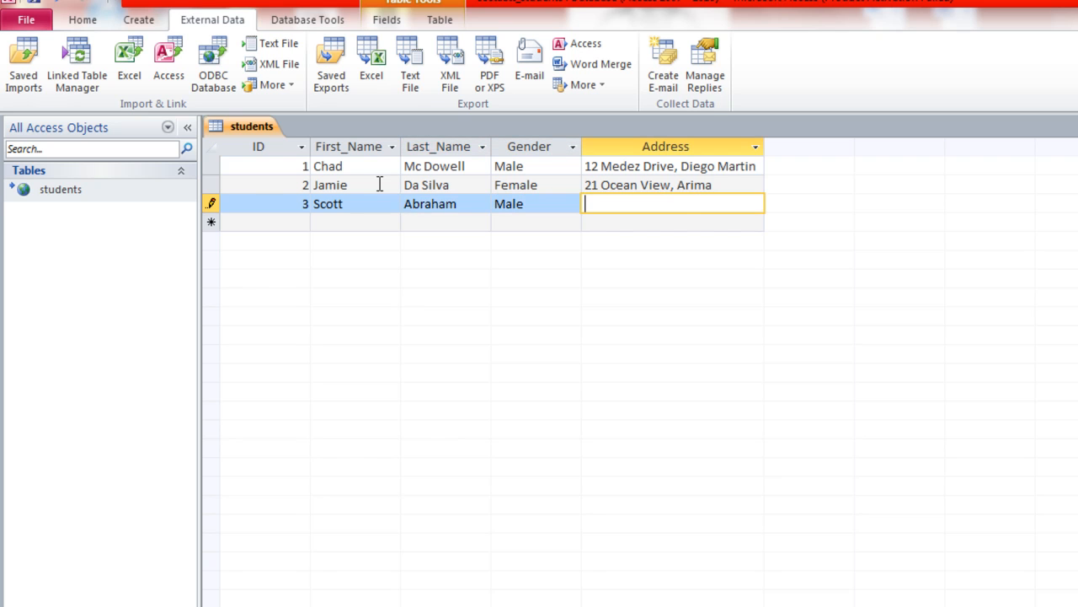
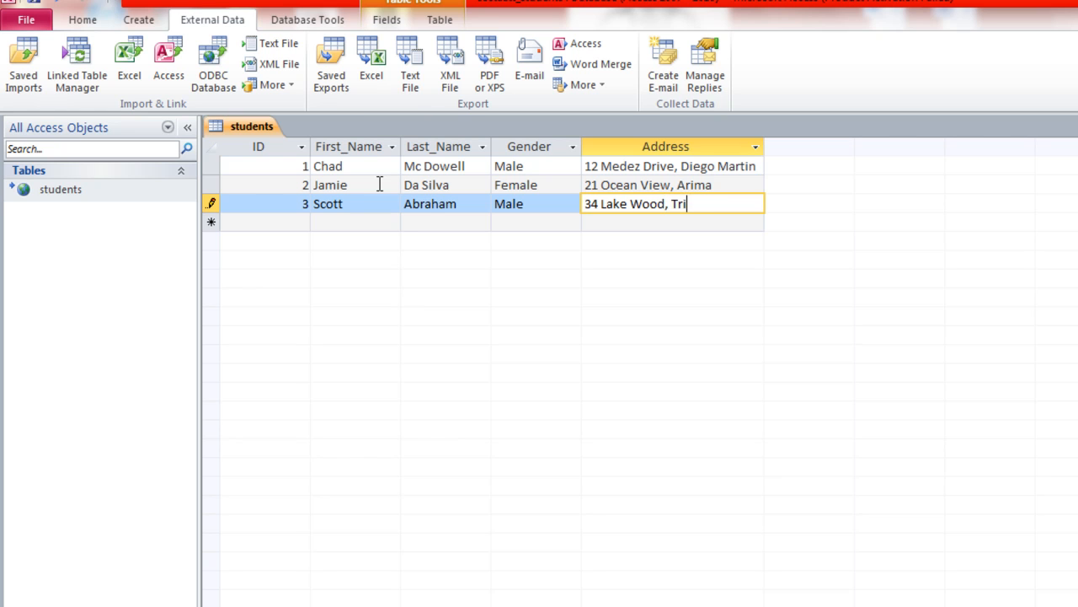
click(36, 5)
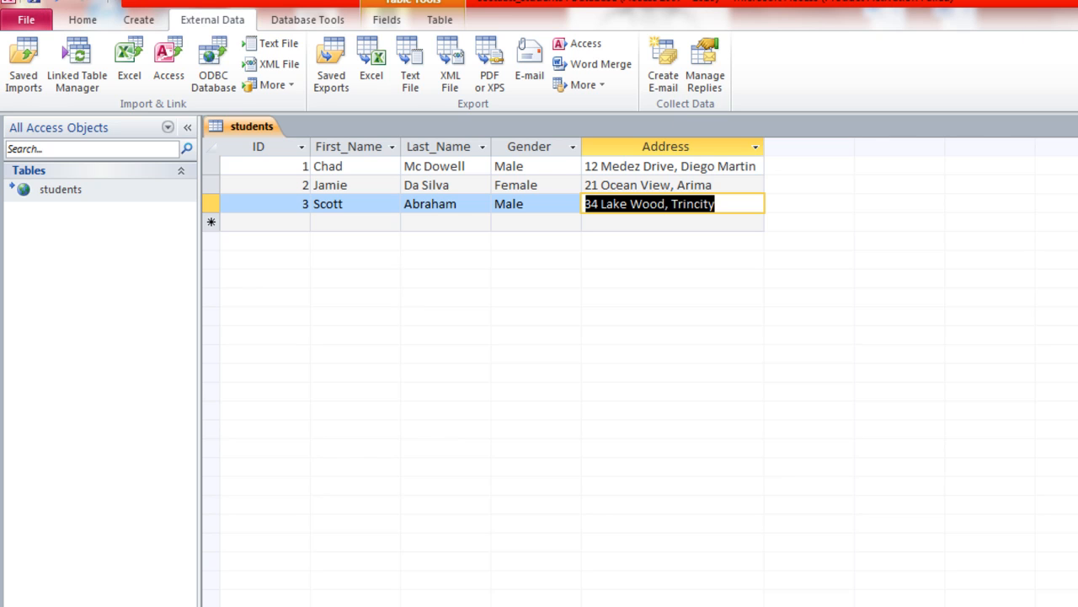
click(1077, 2)
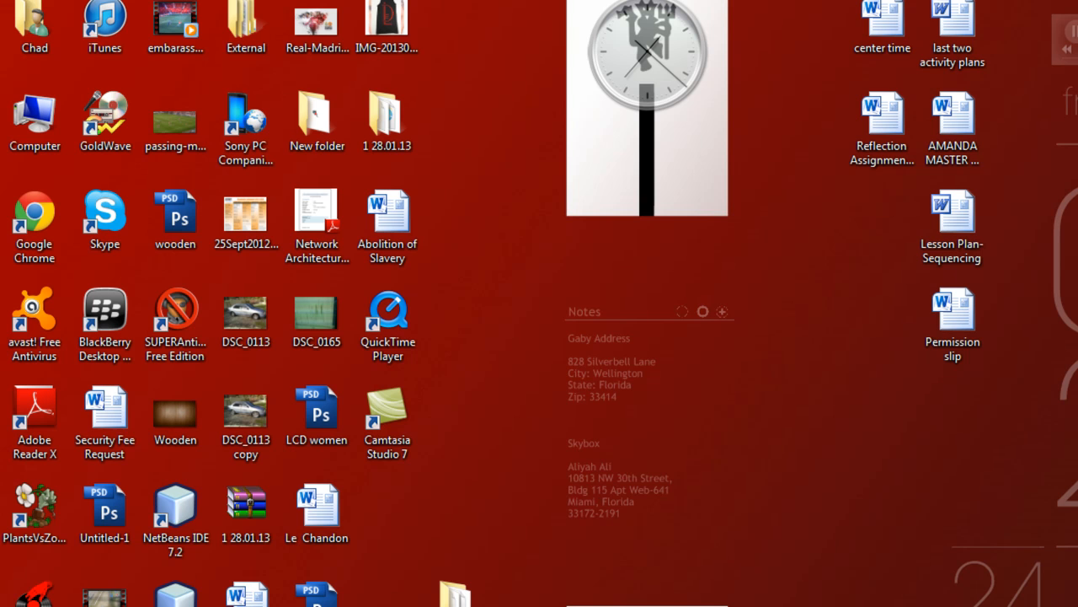
- Back in phpMyAdmin, browse the costaatt_students students table to see records 1 to 3
click(144, 606)
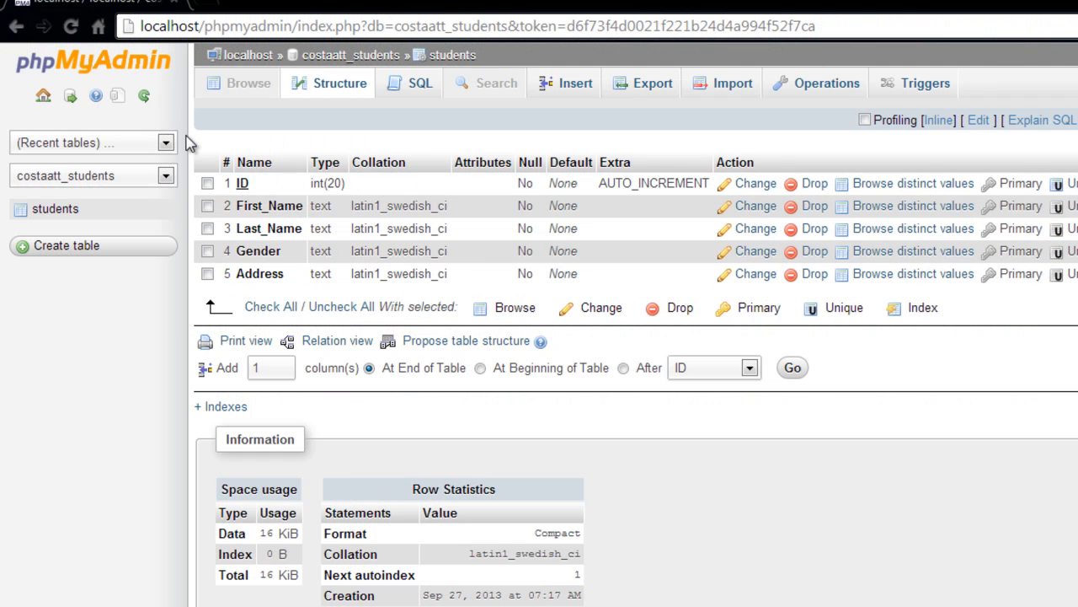
click(336, 64)
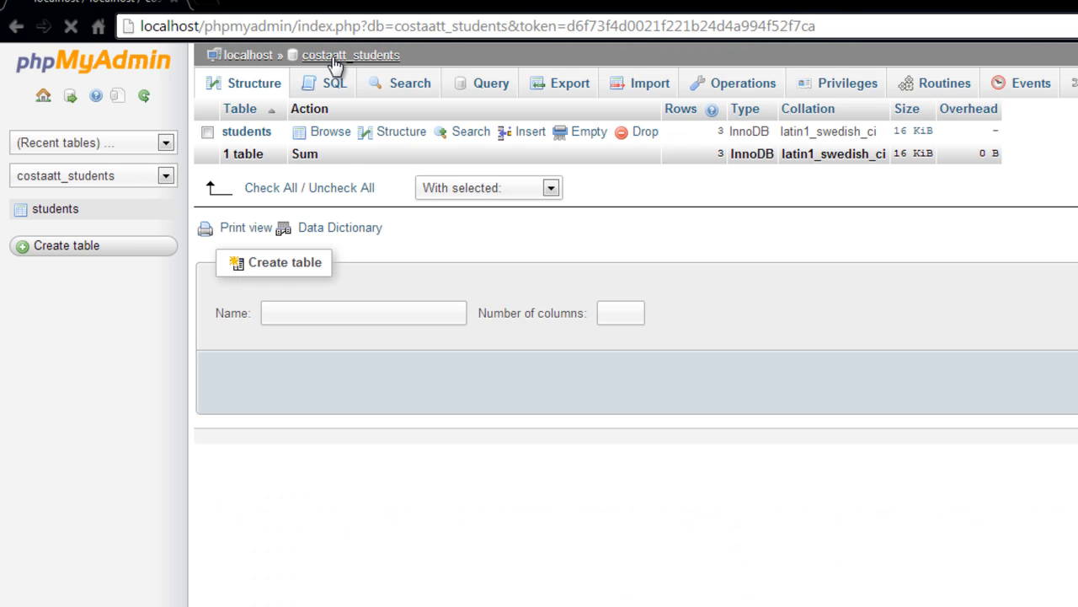
click(260, 133)
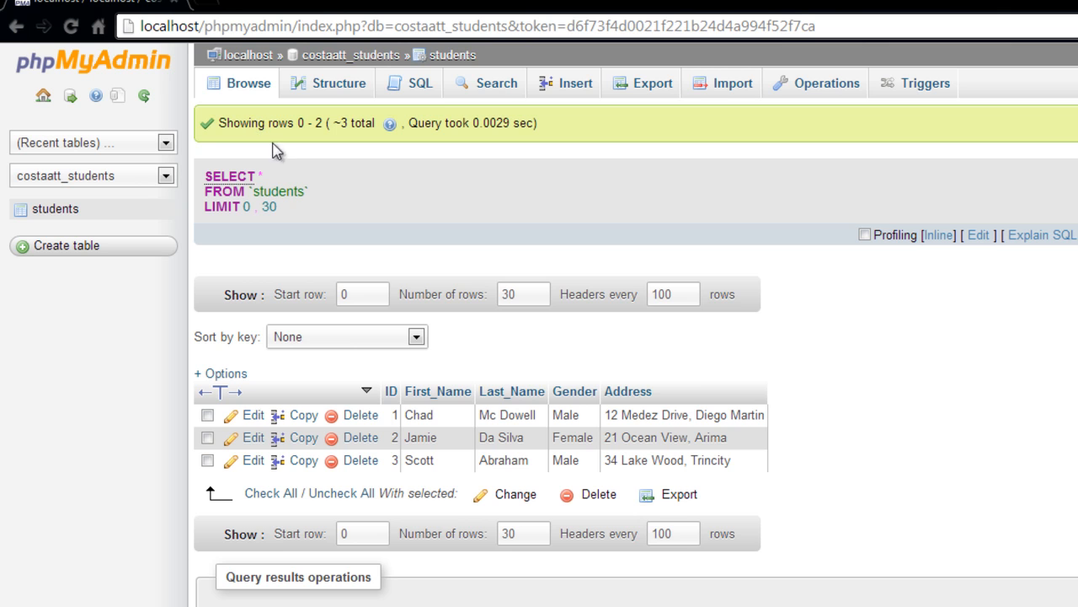
scroll(822, 393, down, 1)
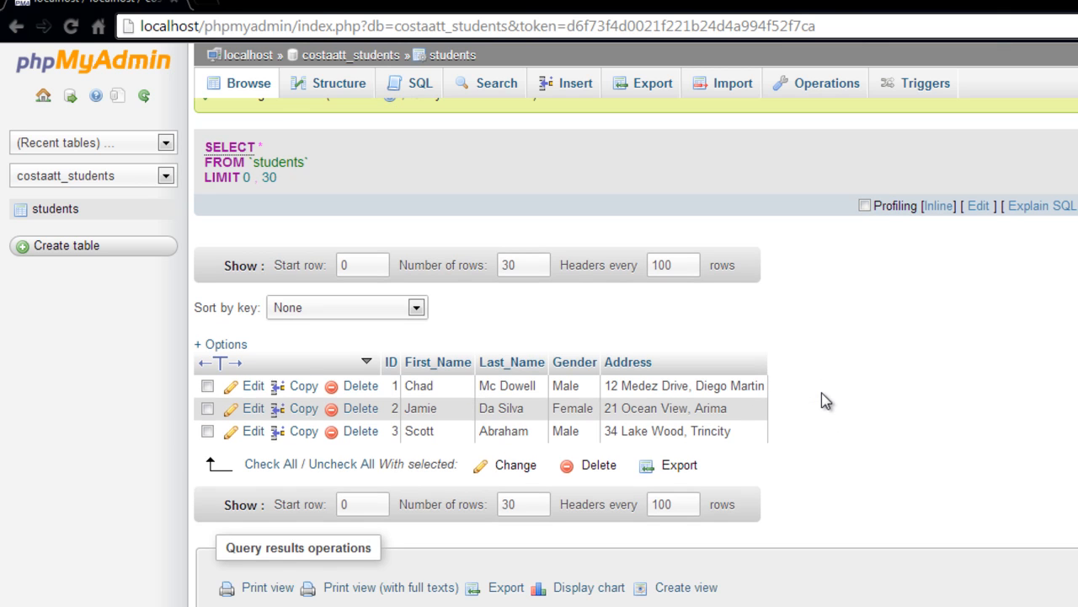